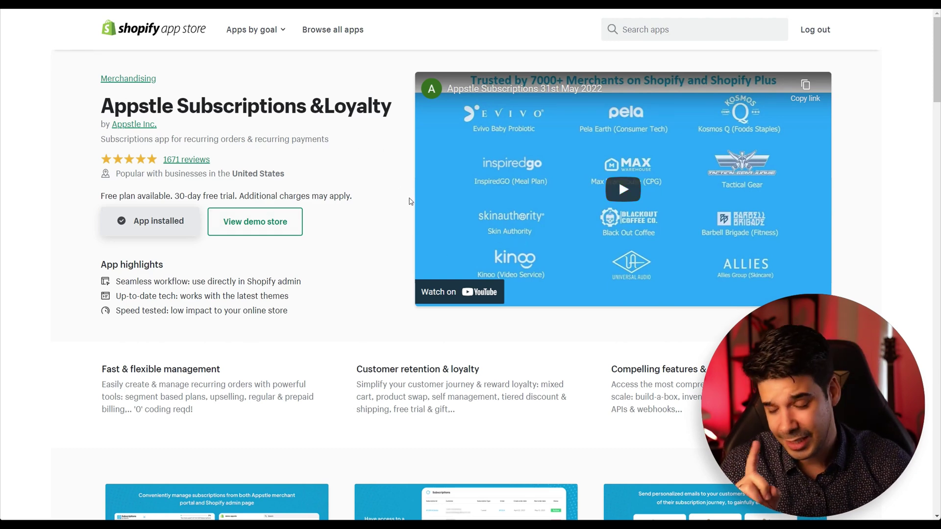
Step: Highlight the free plan's 0% transaction fee in Appstle's pricing section
{"action": "scroll", "coordinate": [411, 201], "scroll_direction": "down", "scroll_amount": 15}
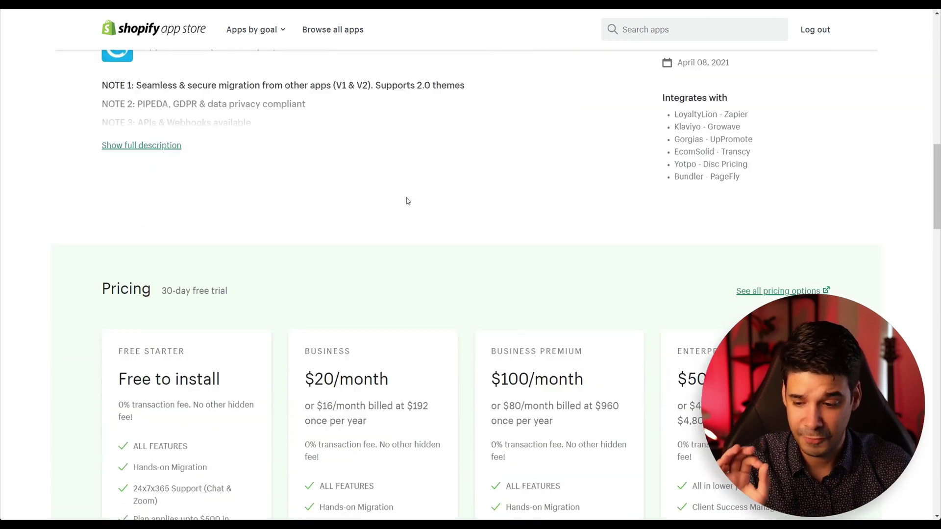
{"action": "scroll", "coordinate": [407, 201], "scroll_direction": "down", "scroll_amount": 2}
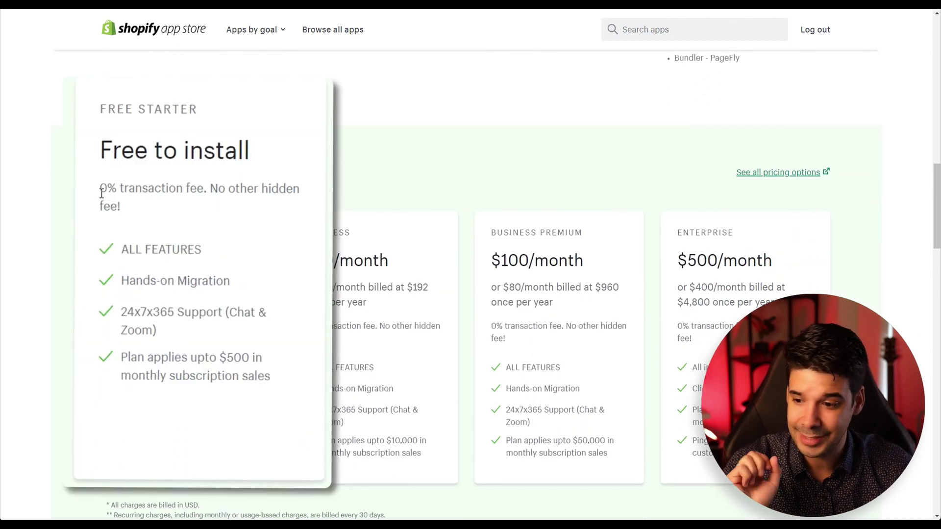
{"action": "left_click_drag", "start_coordinate": [184, 193], "coordinate": [249, 182]}
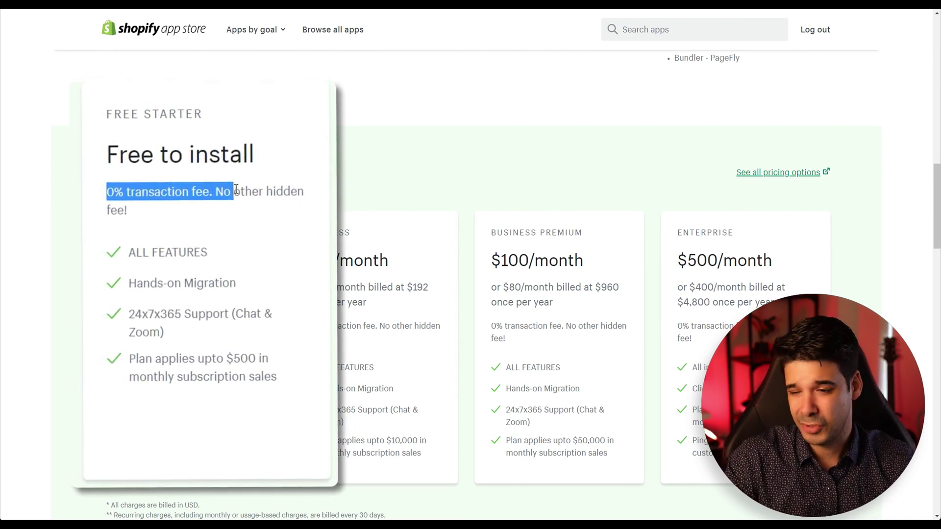
{"action": "left_click", "coordinate": [125, 162]}
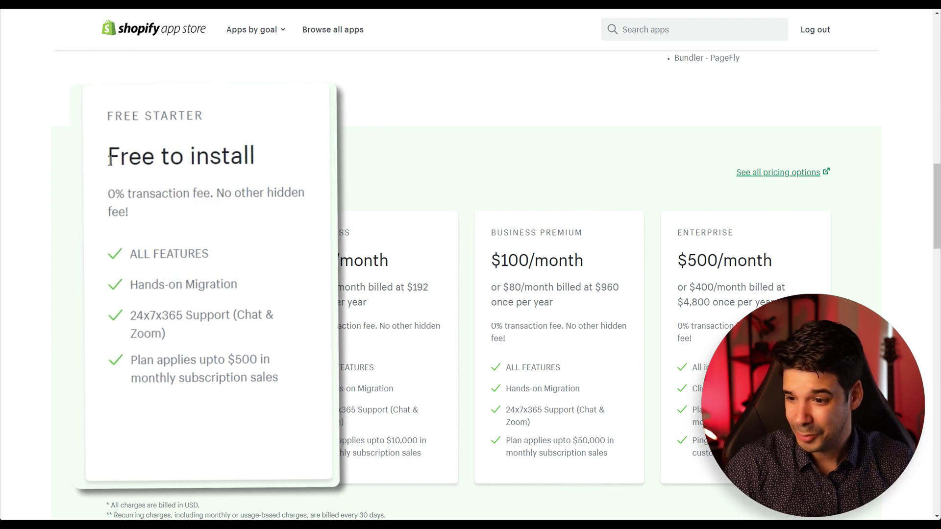
{"action": "left_click_drag", "start_coordinate": [109, 158], "coordinate": [257, 158]}
{"action": "scroll", "coordinate": [248, 208], "scroll_direction": "down", "scroll_amount": 1}
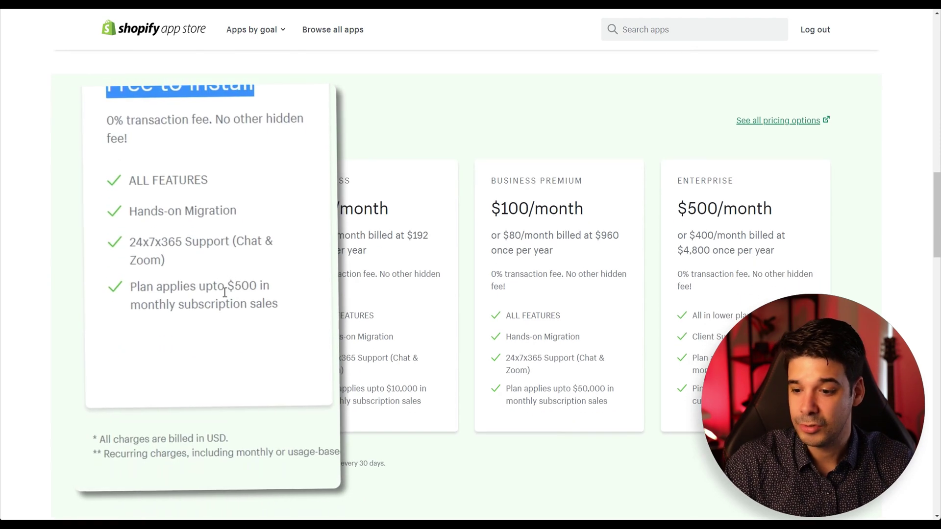
Step: Highlight the free plan's $500 sales limit and the Business plan's $20/month price
{"action": "left_click_drag", "start_coordinate": [228, 287], "coordinate": [269, 304]}
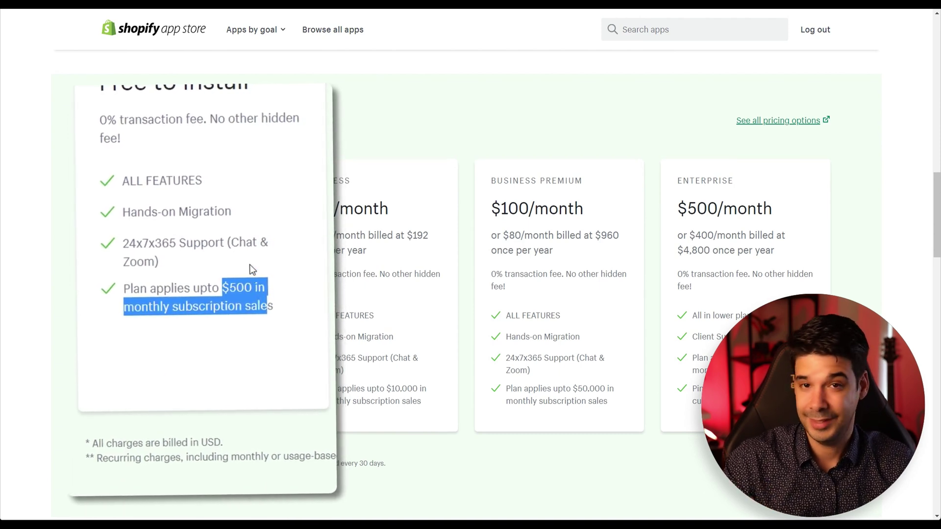
{"action": "left_click_drag", "start_coordinate": [305, 208], "coordinate": [368, 210]}
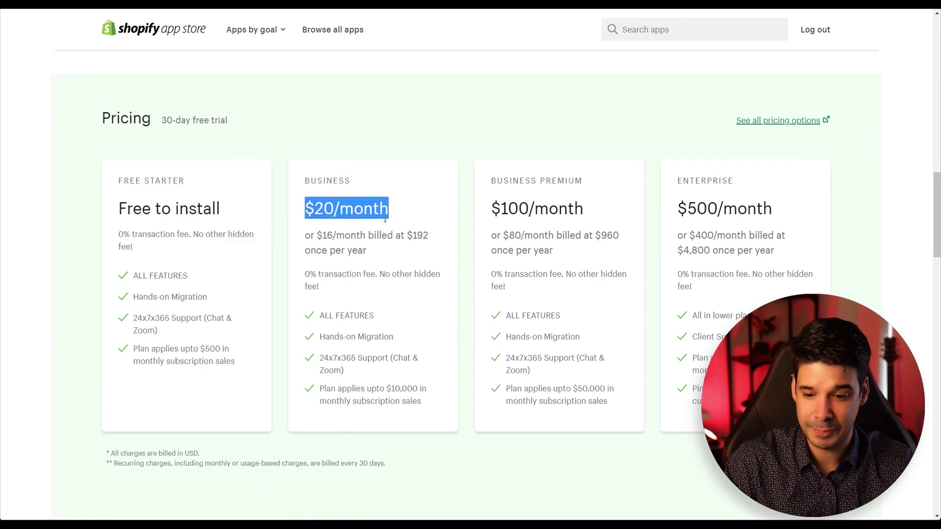
{"action": "left_click", "coordinate": [381, 237]}
{"action": "scroll", "coordinate": [391, 338], "scroll_direction": "down", "scroll_amount": 1}
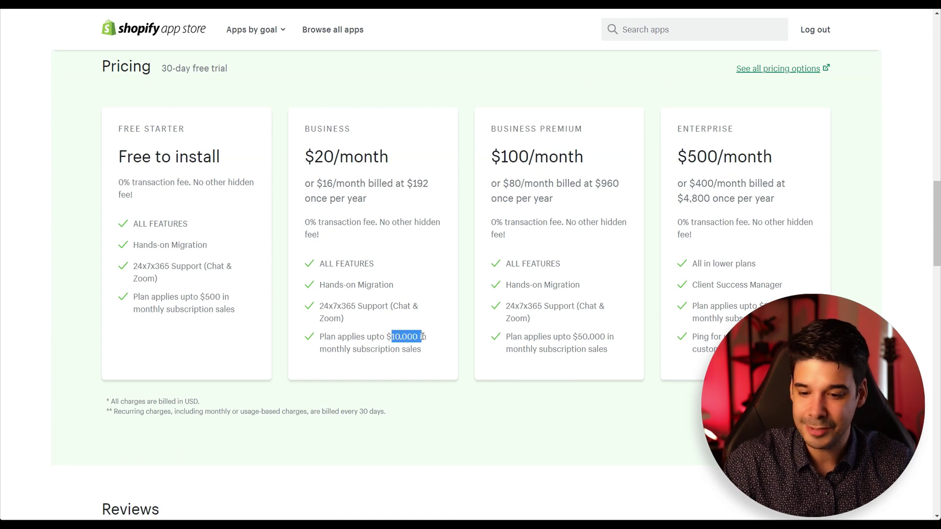
{"action": "left_click_drag", "start_coordinate": [424, 346], "coordinate": [430, 351]}
{"action": "scroll", "coordinate": [443, 198], "scroll_direction": "up", "scroll_amount": 2}
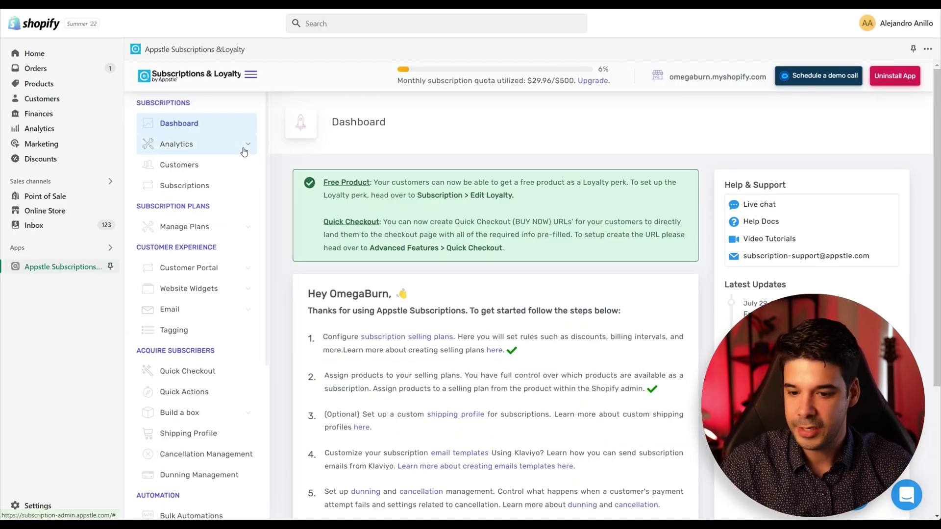
Step: Browse the Analytics Performance page and the subscribed Customers list
{"action": "scroll", "coordinate": [247, 161], "scroll_direction": "down", "scroll_amount": 1}
{"action": "scroll", "coordinate": [249, 186], "scroll_direction": "up", "scroll_amount": 1}
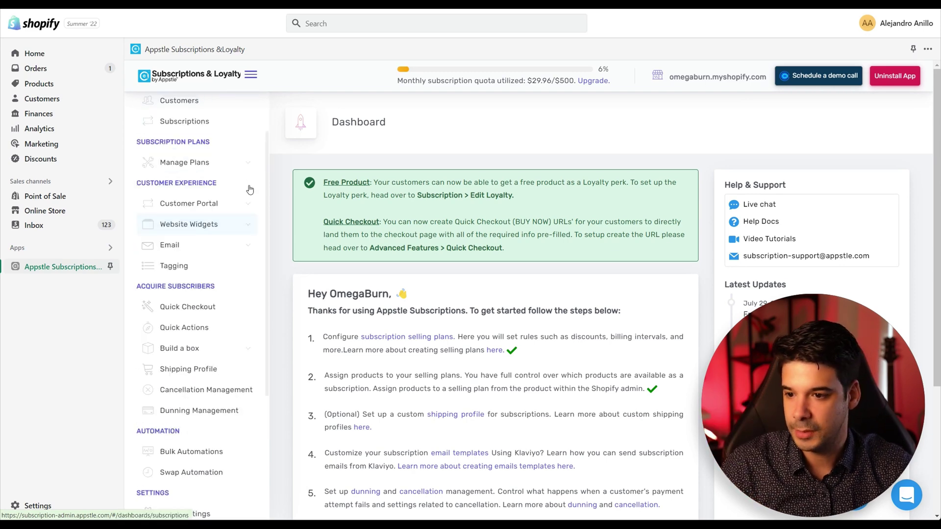
{"action": "left_click", "coordinate": [223, 146]}
{"action": "left_click", "coordinate": [200, 168]}
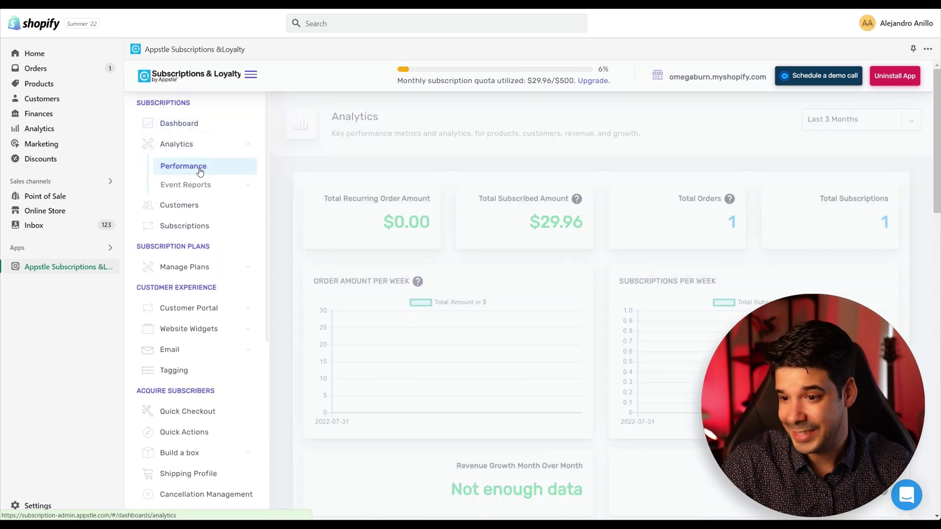
{"action": "left_click", "coordinate": [194, 204]}
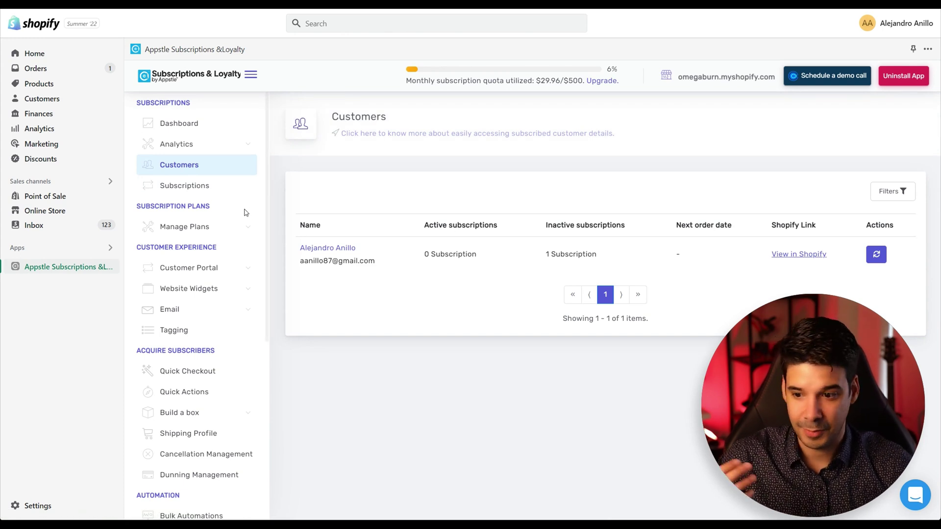
Step: Open Shop Settings, then Theme Integration with Streamline as the selected theme
{"action": "scroll", "coordinate": [238, 213], "scroll_direction": "down", "scroll_amount": 1}
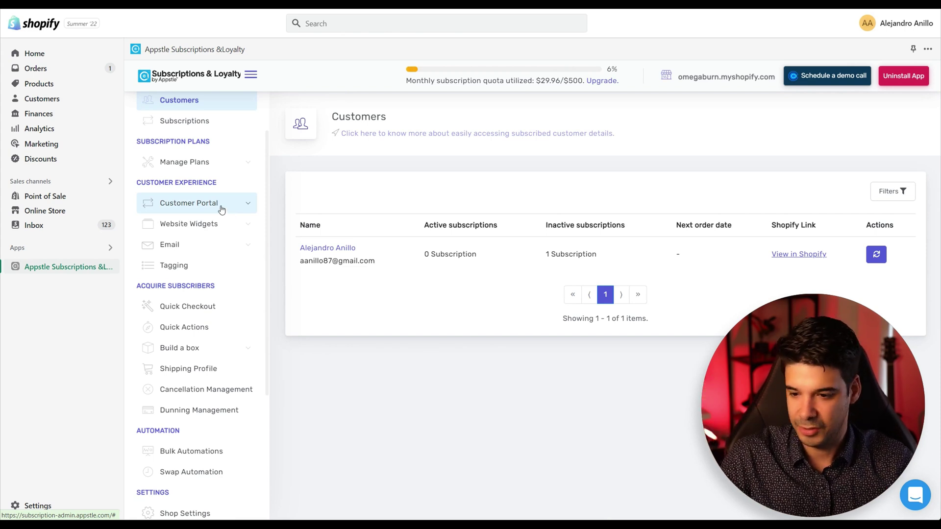
{"action": "scroll", "coordinate": [233, 238], "scroll_direction": "down", "scroll_amount": 1}
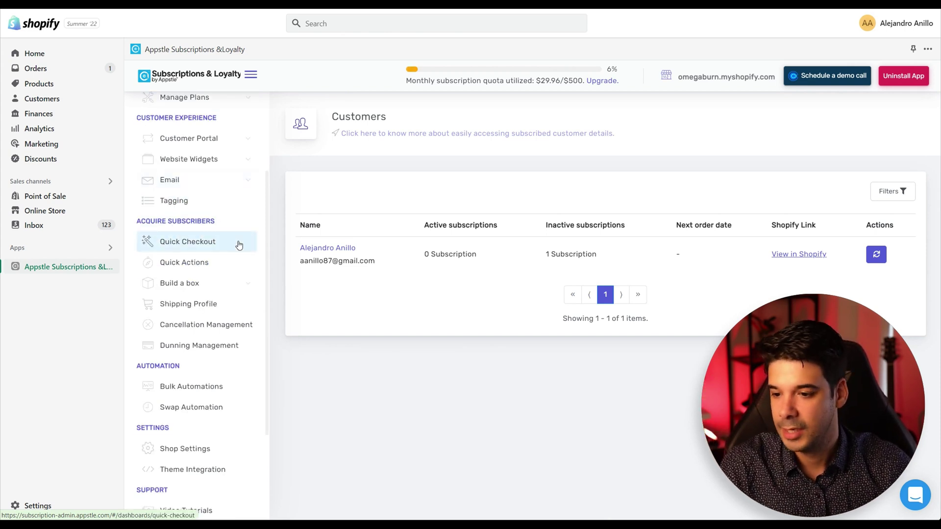
{"action": "scroll", "coordinate": [238, 245], "scroll_direction": "down", "scroll_amount": 1}
{"action": "scroll", "coordinate": [238, 246], "scroll_direction": "down", "scroll_amount": 1}
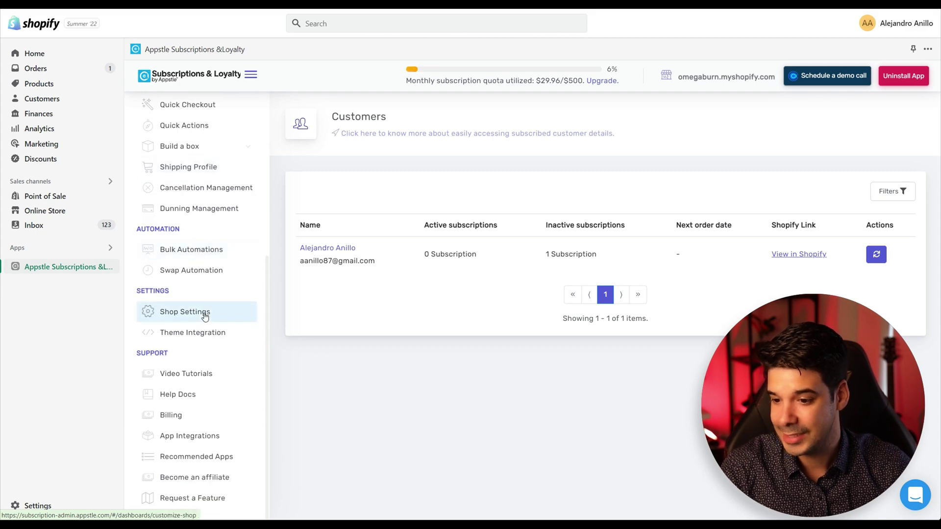
{"action": "left_click", "coordinate": [228, 303]}
{"action": "scroll", "coordinate": [294, 299], "scroll_direction": "down", "scroll_amount": 7}
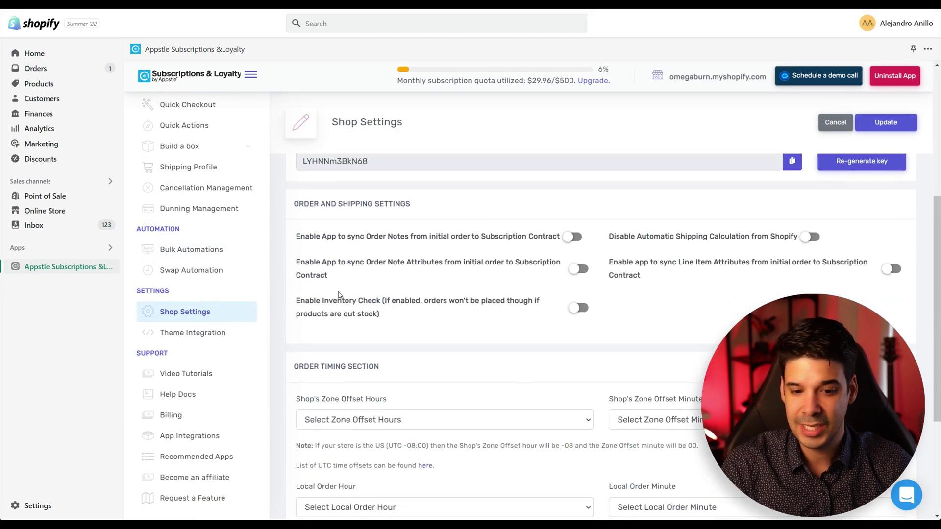
{"action": "scroll", "coordinate": [340, 292], "scroll_direction": "down", "scroll_amount": 2}
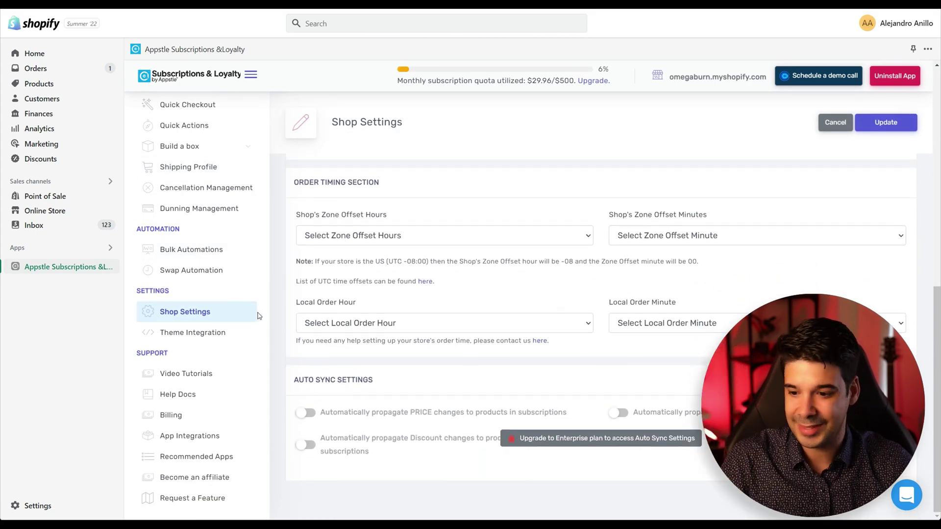
{"action": "left_click", "coordinate": [210, 332]}
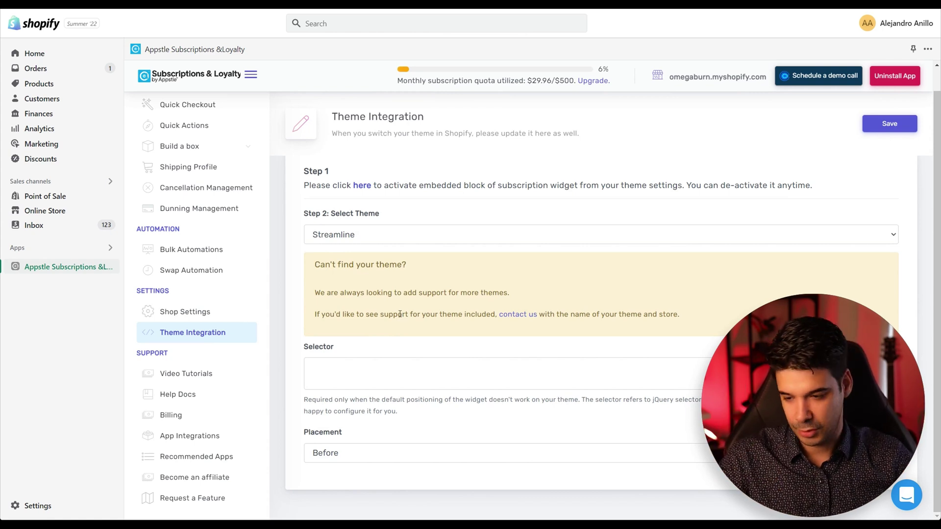
Step: Open the F3 T-Shirt Bundle (2 Pack) product from the store's Products list
{"action": "left_click", "coordinate": [44, 84]}
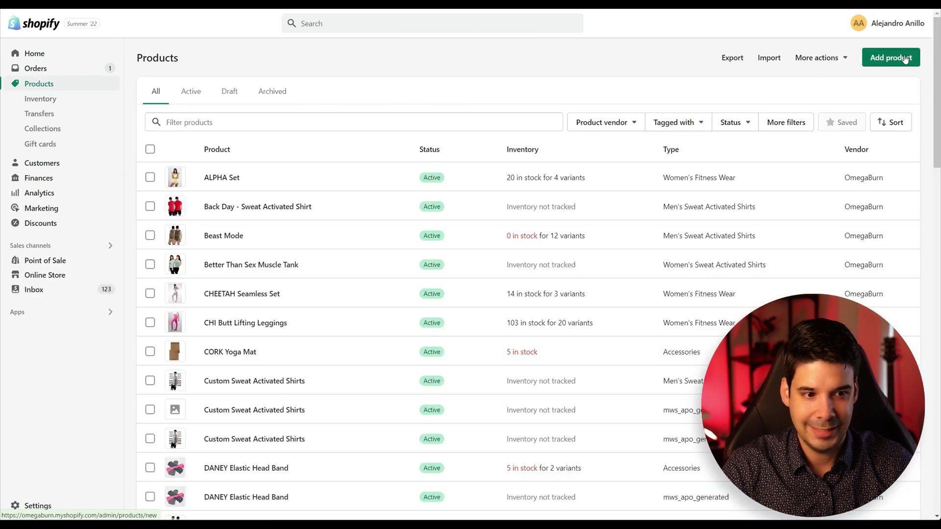
{"action": "left_click", "coordinate": [904, 57]}
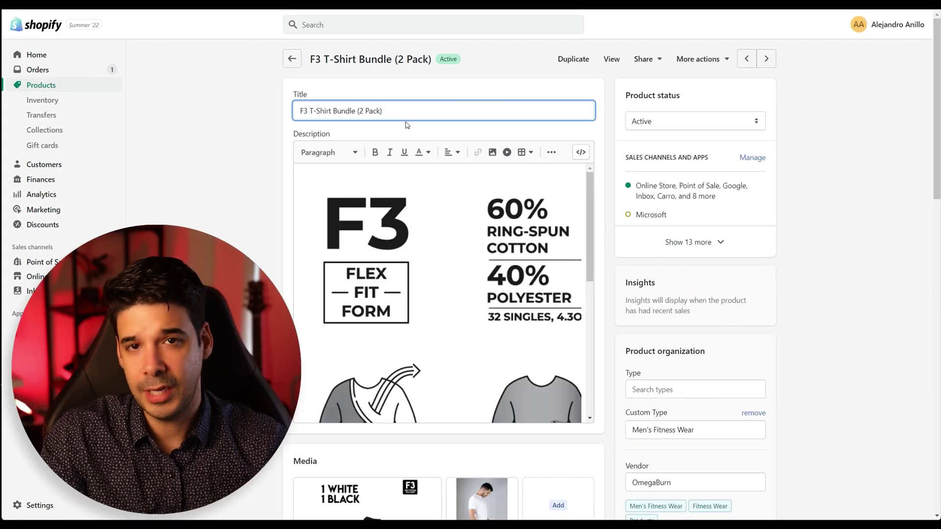
{"action": "left_click", "coordinate": [363, 129]}
{"action": "scroll", "coordinate": [363, 129], "scroll_direction": "down", "scroll_amount": 1}
{"action": "scroll", "coordinate": [537, 226], "scroll_direction": "down", "scroll_amount": 4}
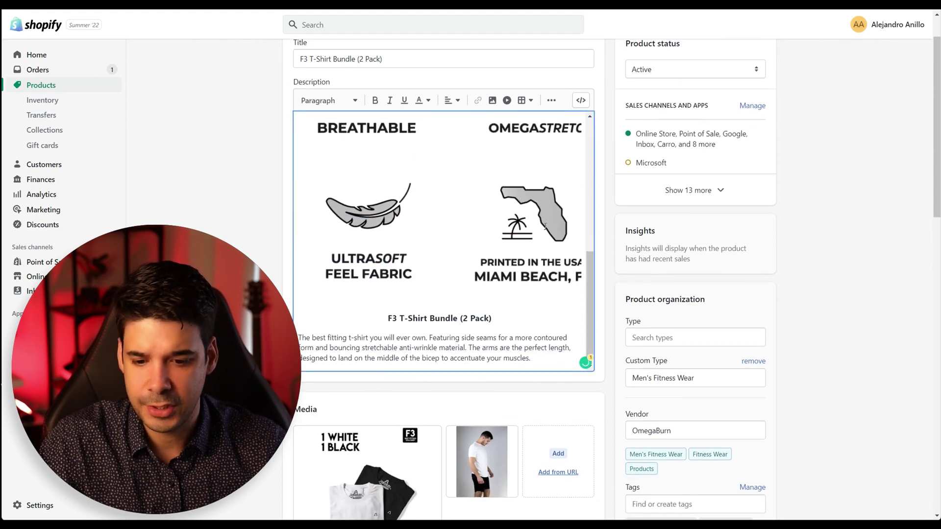
{"action": "scroll", "coordinate": [537, 225], "scroll_direction": "down", "scroll_amount": 10}
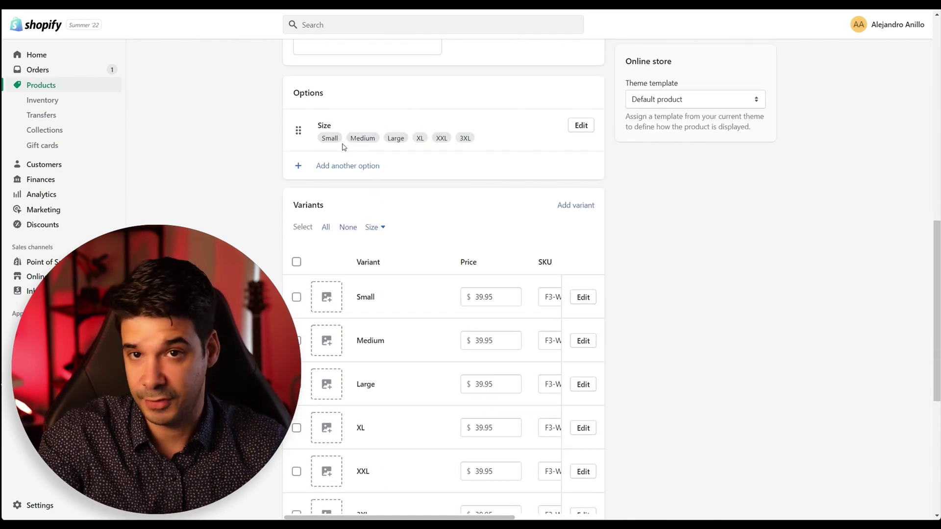
{"action": "scroll", "coordinate": [358, 156], "scroll_direction": "down", "scroll_amount": 1}
{"action": "scroll", "coordinate": [358, 157], "scroll_direction": "down", "scroll_amount": 1}
Step: Apply the 1 White 1 Black bundle image to all six size variants and save
{"action": "left_click", "coordinate": [296, 158]}
{"action": "left_click", "coordinate": [475, 157]}
{"action": "scroll", "coordinate": [495, 265], "scroll_direction": "down", "scroll_amount": 1}
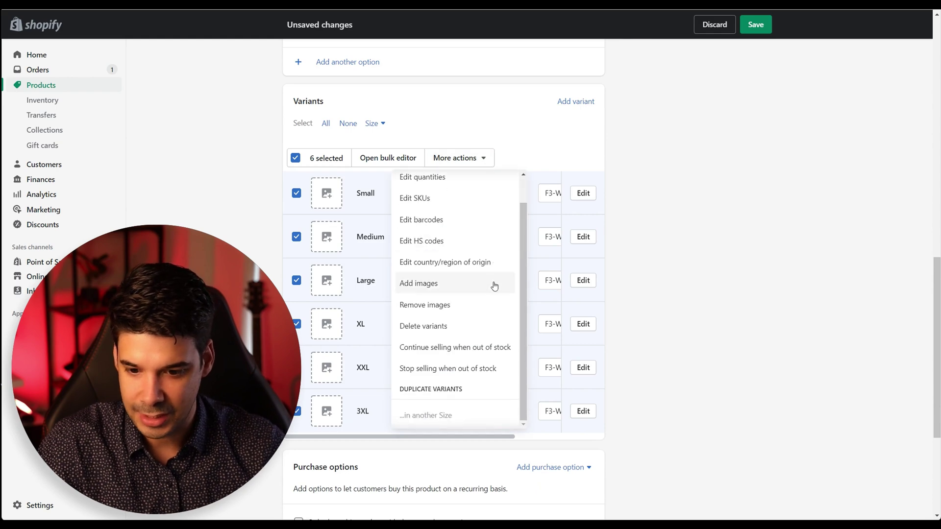
{"action": "left_click", "coordinate": [434, 285]}
{"action": "left_click", "coordinate": [444, 284]}
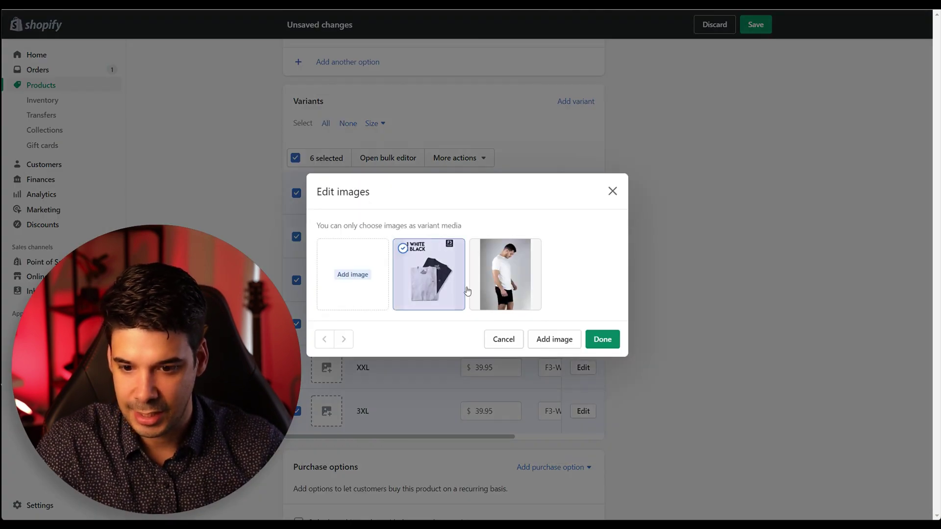
{"action": "left_click", "coordinate": [602, 339]}
{"action": "left_click", "coordinate": [755, 25]}
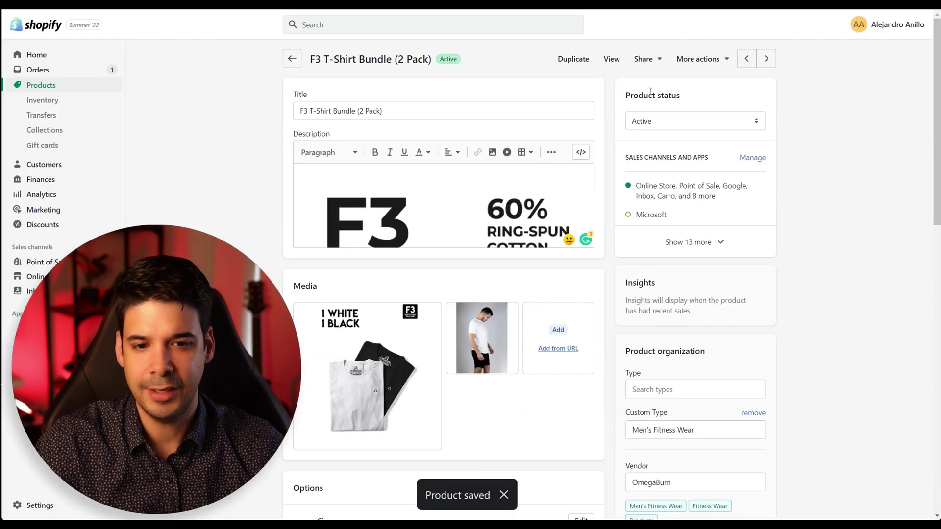
Step: View the bundle's $39.95 storefront page and choose size Large
{"action": "left_click", "coordinate": [611, 59]}
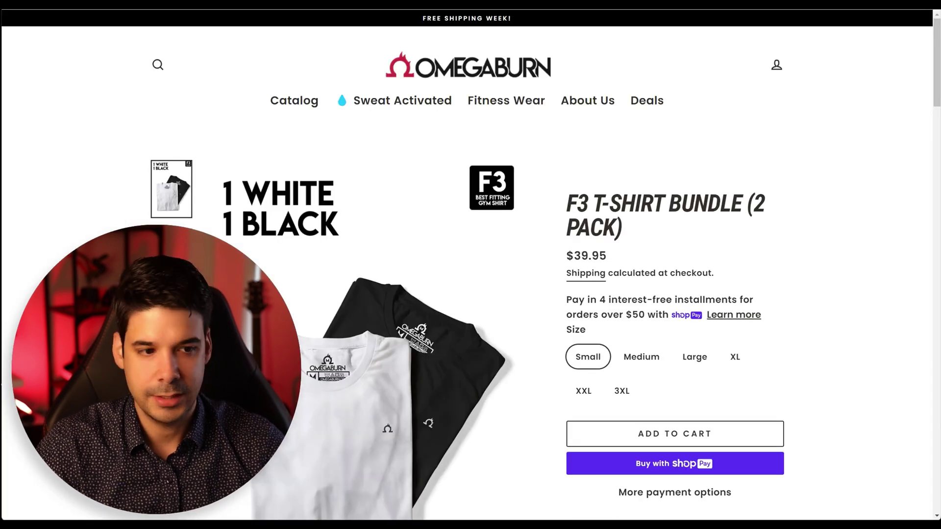
{"action": "scroll", "coordinate": [470, 265], "scroll_direction": "down", "scroll_amount": 4}
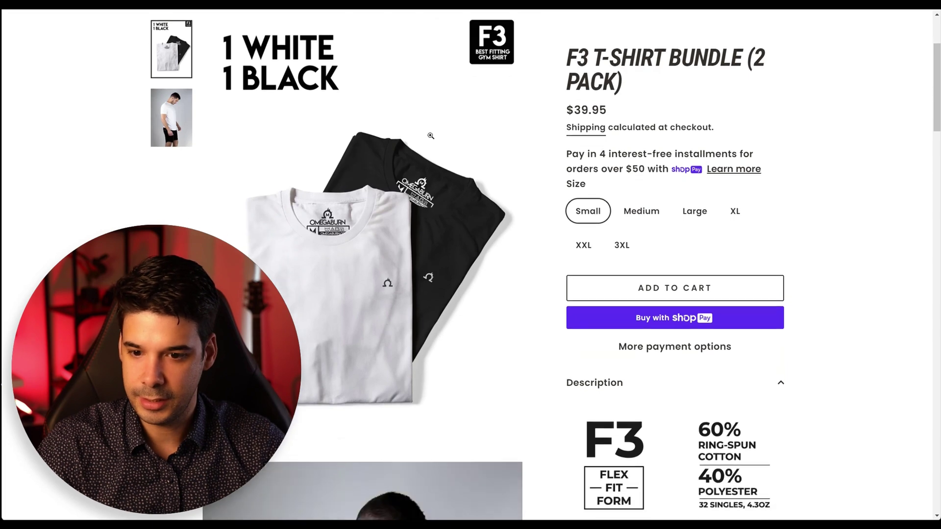
{"action": "scroll", "coordinate": [635, 139], "scroll_direction": "down", "scroll_amount": 14}
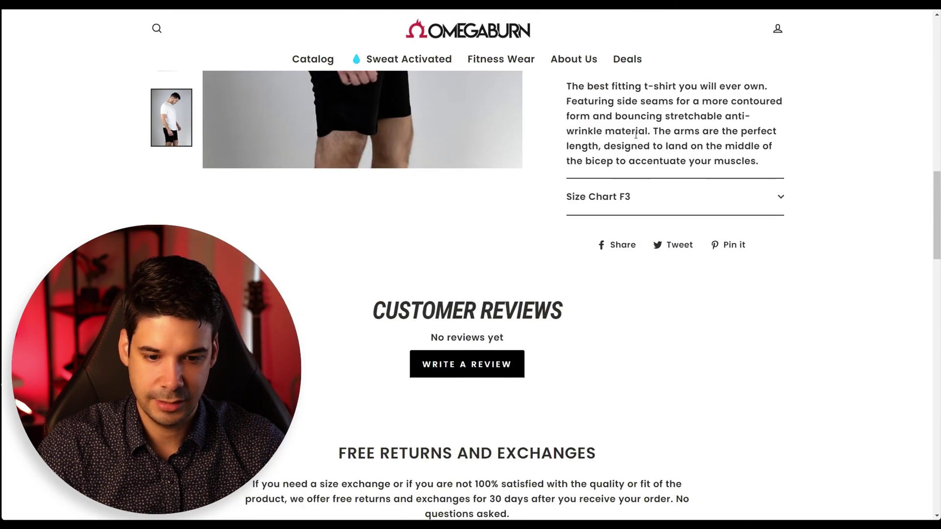
{"action": "scroll", "coordinate": [635, 139], "scroll_direction": "down", "scroll_amount": 5}
{"action": "key", "text": "Home"}
{"action": "scroll", "coordinate": [807, 286], "scroll_direction": "down", "scroll_amount": 2}
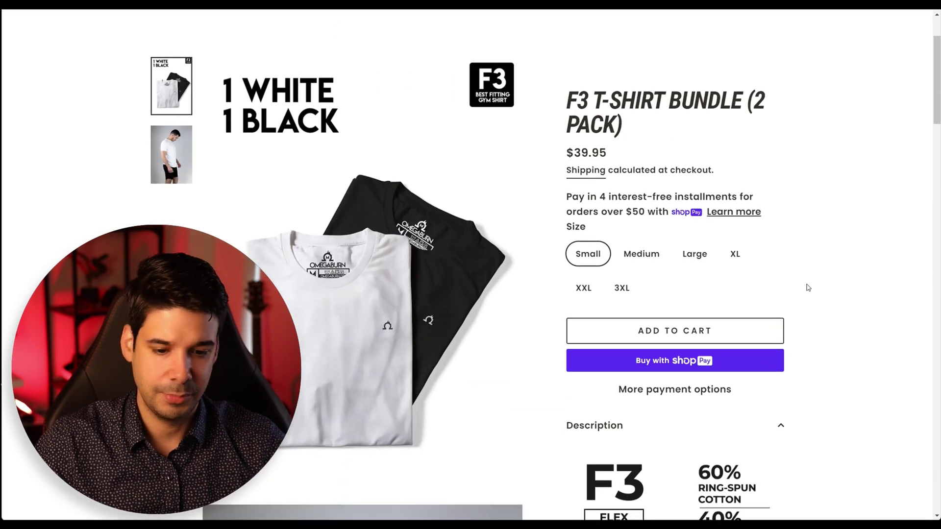
{"action": "left_click", "coordinate": [692, 261]}
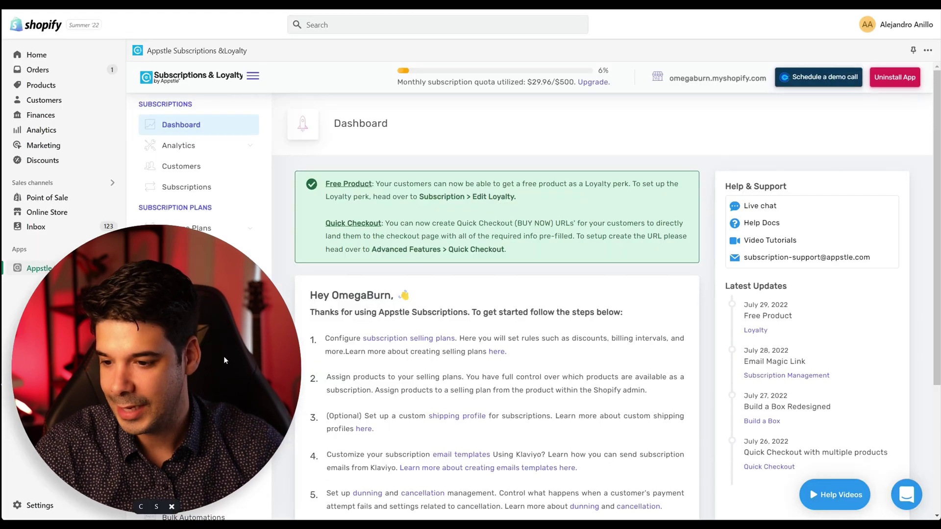
{"action": "left_click_drag", "start_coordinate": [206, 363], "coordinate": [833, 372]}
Step: Start the first subscription plan, named F3 WHITE-BLACK PACK
{"action": "scroll", "coordinate": [491, 294], "scroll_direction": "down", "scroll_amount": 1}
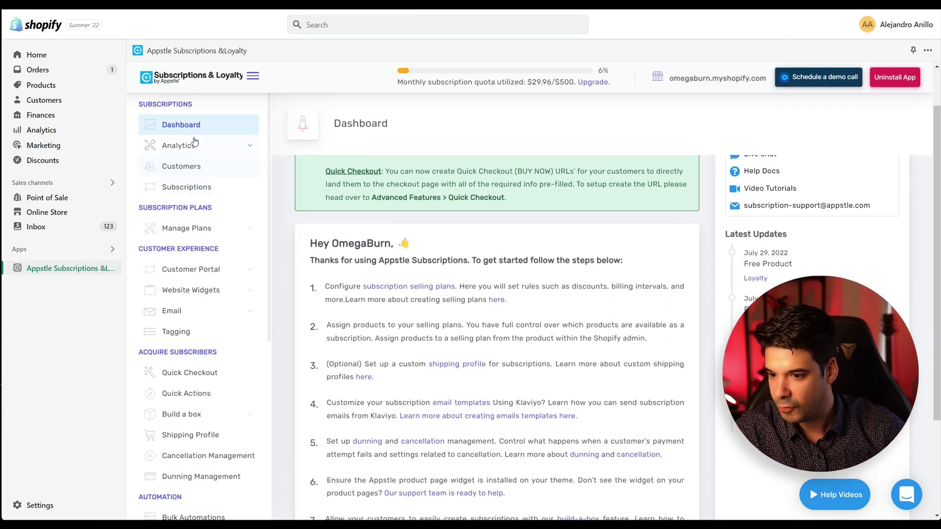
{"action": "left_click", "coordinate": [191, 228]}
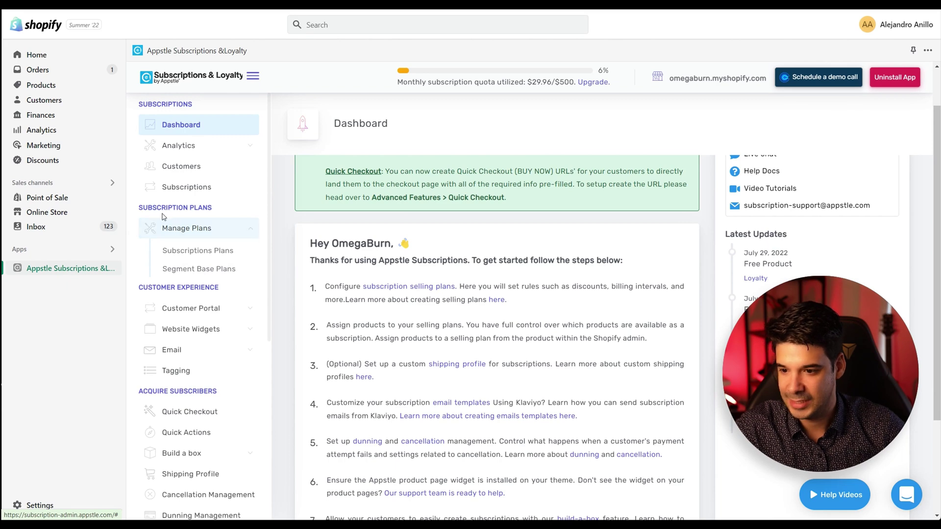
{"action": "left_click", "coordinate": [196, 252]}
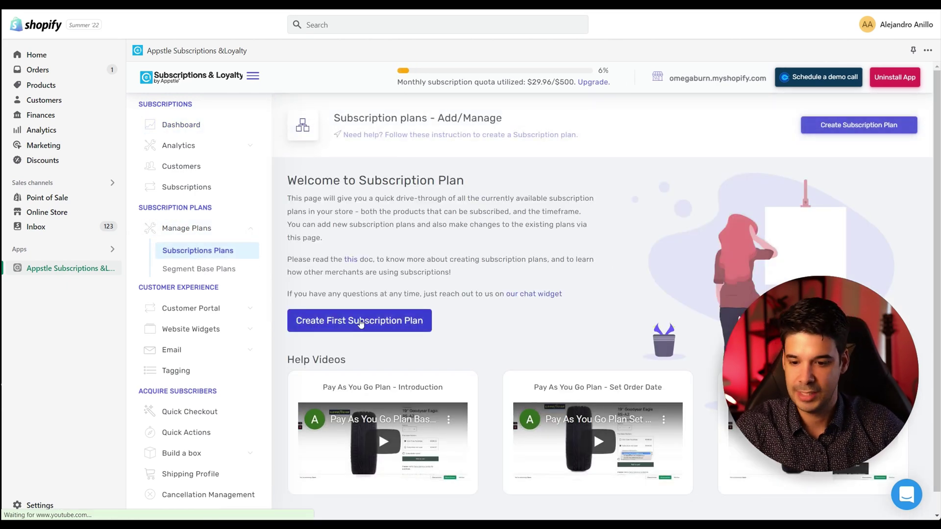
{"action": "left_click", "coordinate": [360, 321]}
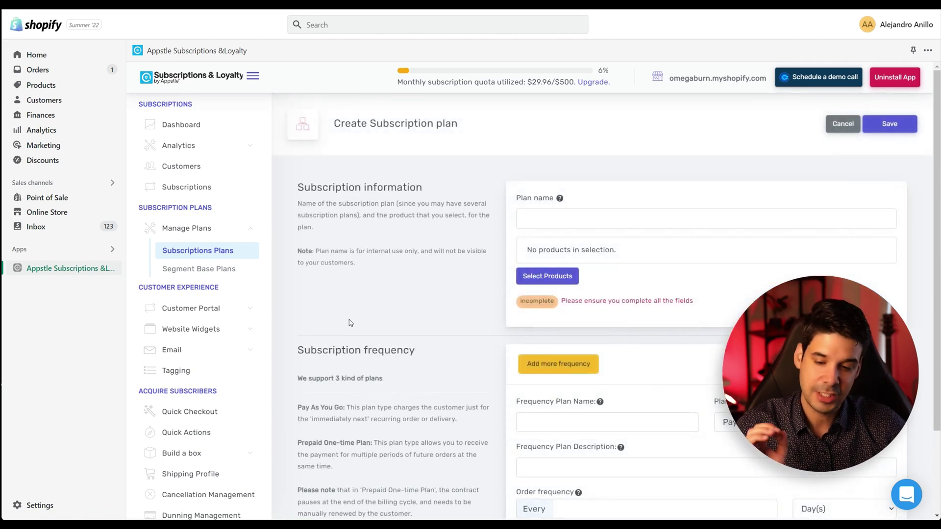
{"action": "left_click", "coordinate": [620, 218]}
{"action": "type", "text": "F3 WHITE-BLACK PACK"}
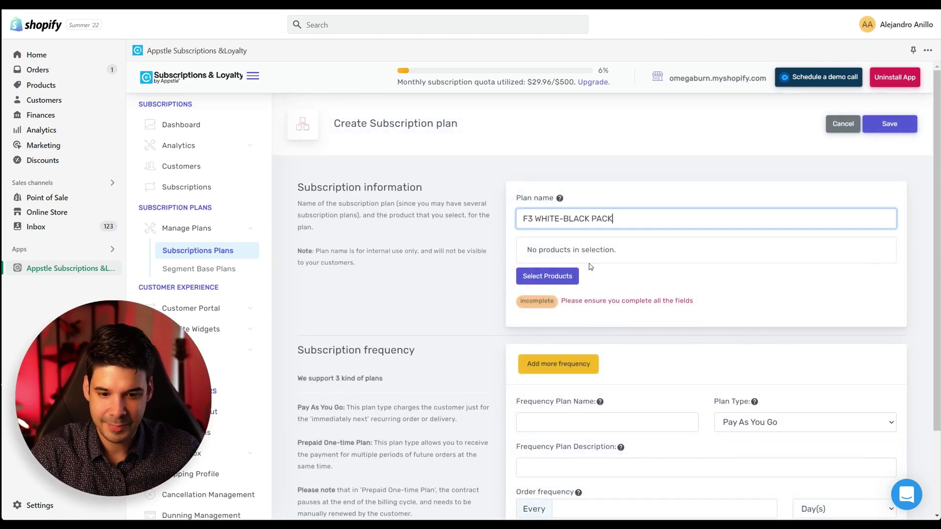
{"action": "left_click", "coordinate": [574, 277]}
Step: Add F3 T-Shirt Bundle (2 Pack) with variants 3XL, Large, Medium, Small, XL and XXL
{"action": "left_click", "coordinate": [553, 278]}
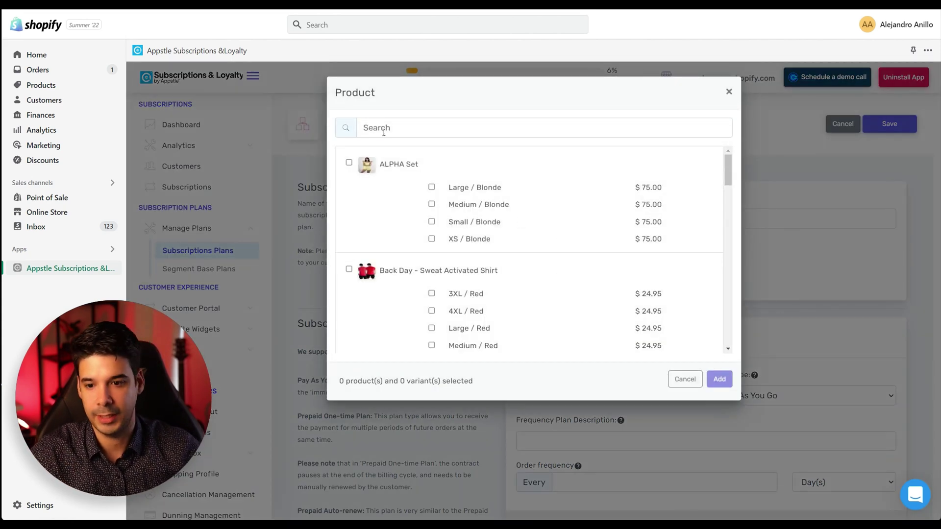
{"action": "left_click", "coordinate": [380, 131]}
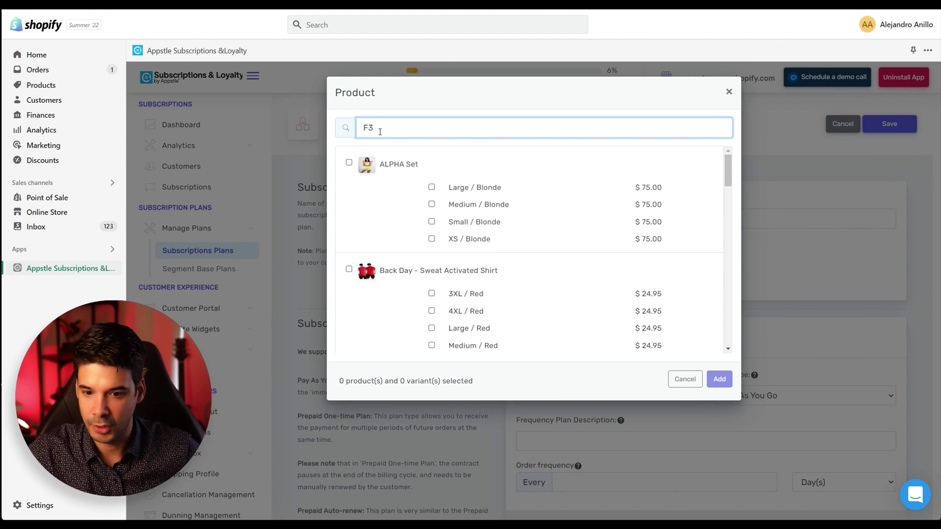
{"action": "scroll", "coordinate": [514, 220], "scroll_direction": "down", "scroll_amount": 6}
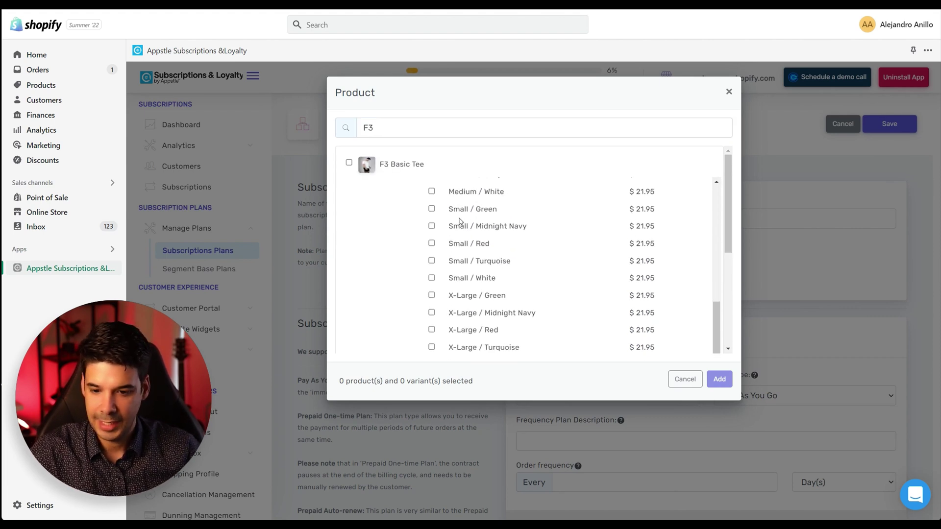
{"action": "scroll", "coordinate": [461, 220], "scroll_direction": "down", "scroll_amount": 5}
{"action": "left_click", "coordinate": [349, 211]}
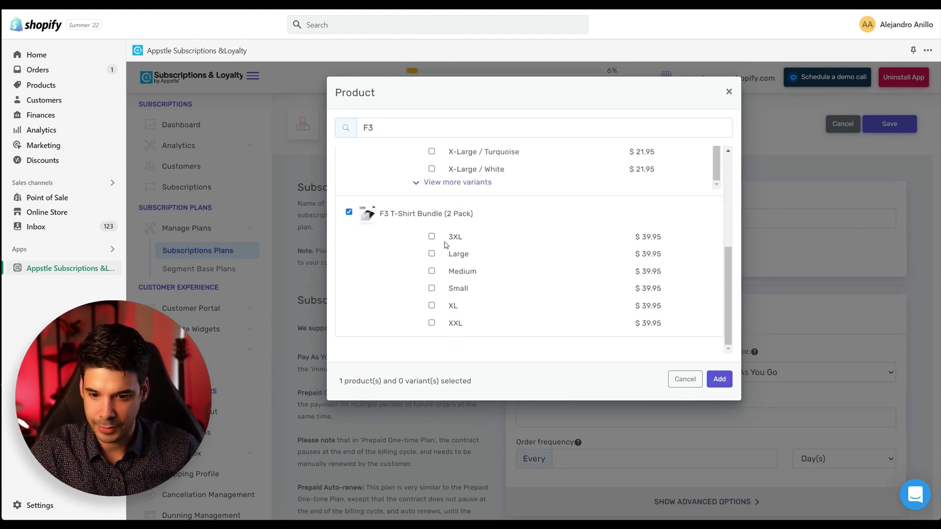
{"action": "left_click", "coordinate": [431, 236]}
{"action": "left_click", "coordinate": [432, 254]}
{"action": "left_click", "coordinate": [431, 271]}
{"action": "left_click", "coordinate": [431, 288]}
{"action": "left_click", "coordinate": [431, 306]}
{"action": "left_click", "coordinate": [431, 323]}
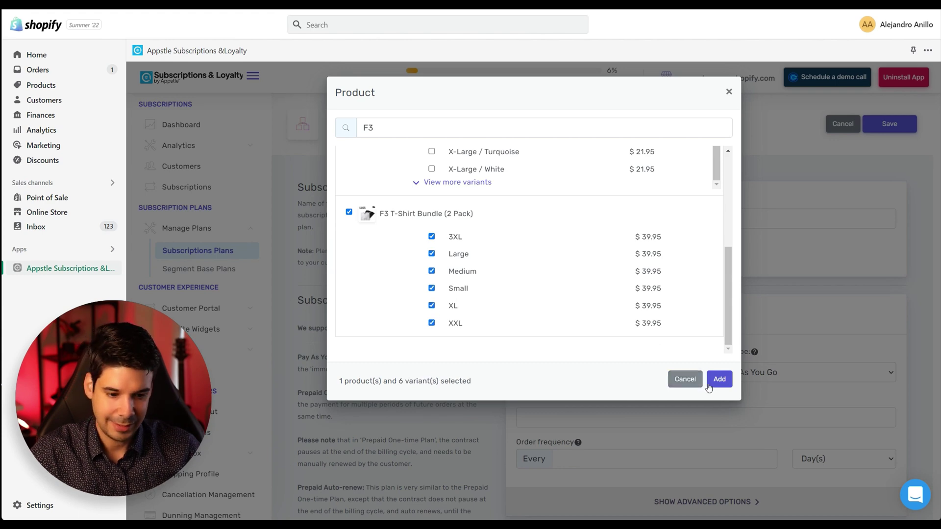
{"action": "left_click", "coordinate": [719, 379]}
{"action": "scroll", "coordinate": [709, 373], "scroll_direction": "down", "scroll_amount": 3}
{"action": "scroll", "coordinate": [659, 316], "scroll_direction": "up", "scroll_amount": 3}
{"action": "scroll", "coordinate": [563, 356], "scroll_direction": "down", "scroll_amount": 5}
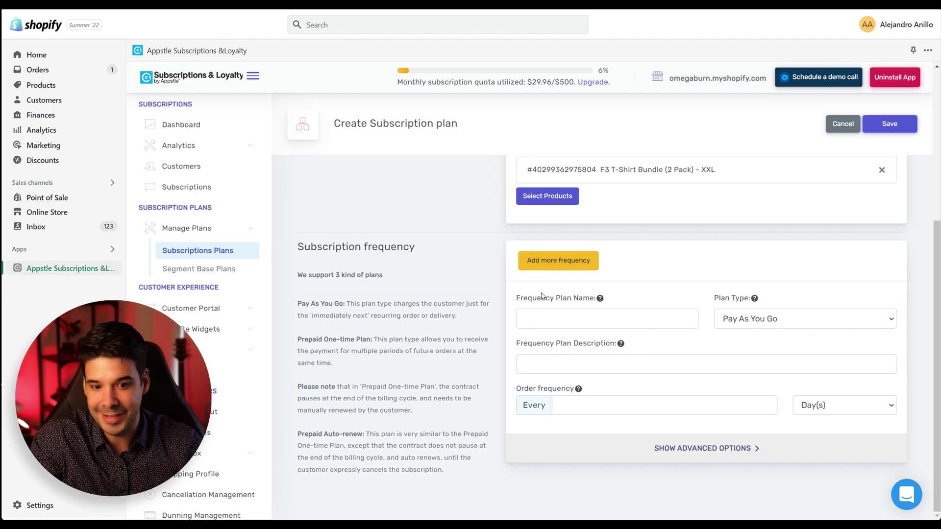
Step: Name the Pay As You Go frequency plan Monthly
{"action": "scroll", "coordinate": [564, 294], "scroll_direction": "up", "scroll_amount": 1}
{"action": "left_click", "coordinate": [559, 372]}
{"action": "type", "text": "Monthly"}
{"action": "scroll", "coordinate": [766, 326], "scroll_direction": "down", "scroll_amount": 1}
{"action": "left_click", "coordinate": [769, 323]}
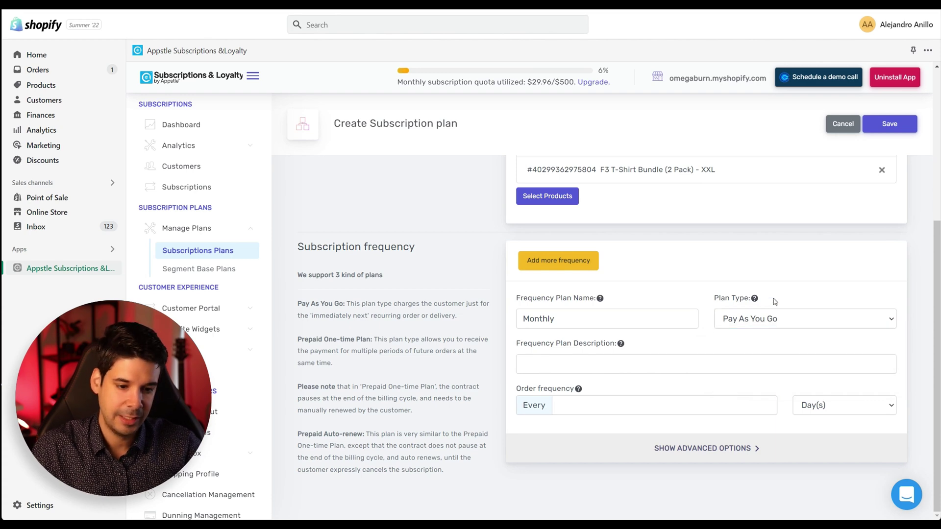
{"action": "mouse_move", "coordinate": [754, 299]}
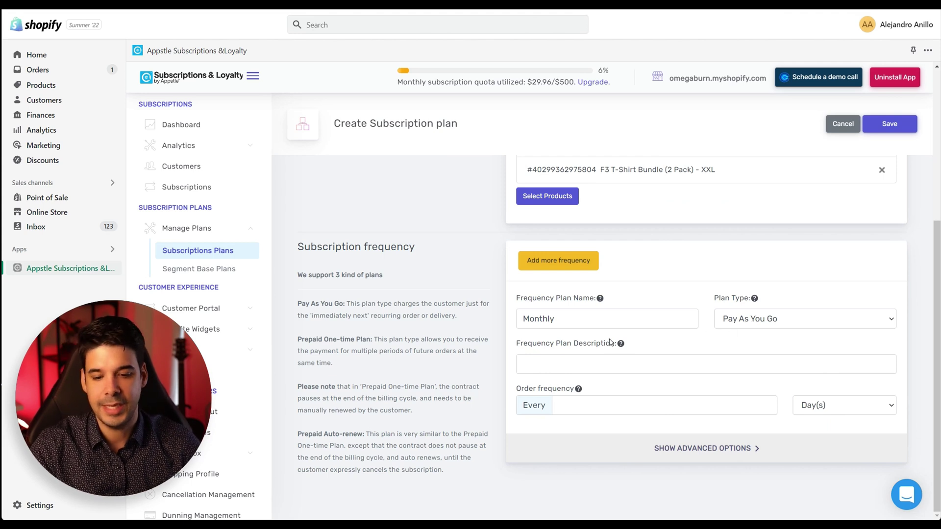
{"action": "mouse_move", "coordinate": [620, 347]}
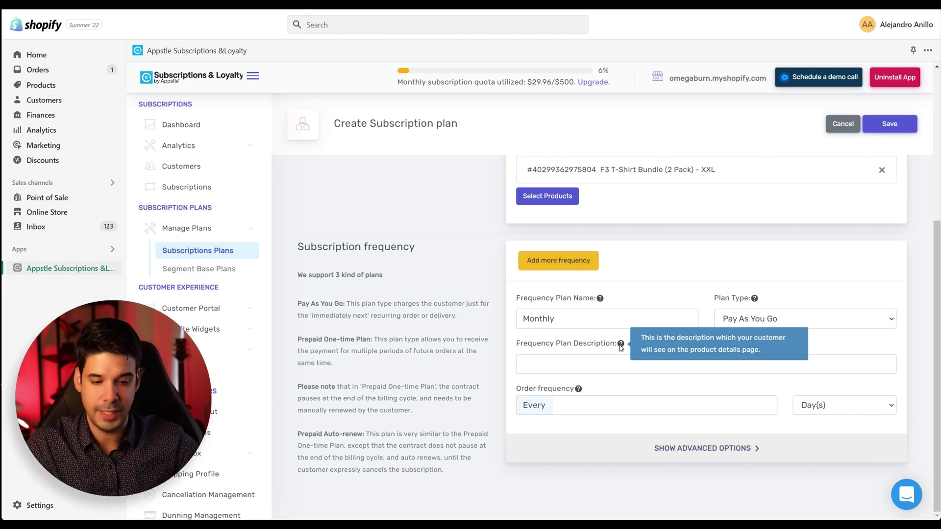
Step: Add the one-black-one-white-shirt description and repeat orders every 1 month, specific days off
{"action": "left_click", "coordinate": [628, 362]}
{"action": "type", "text": "Receive 1 Black, and 1 White \"F3\" Gym Shirts Every Month"}
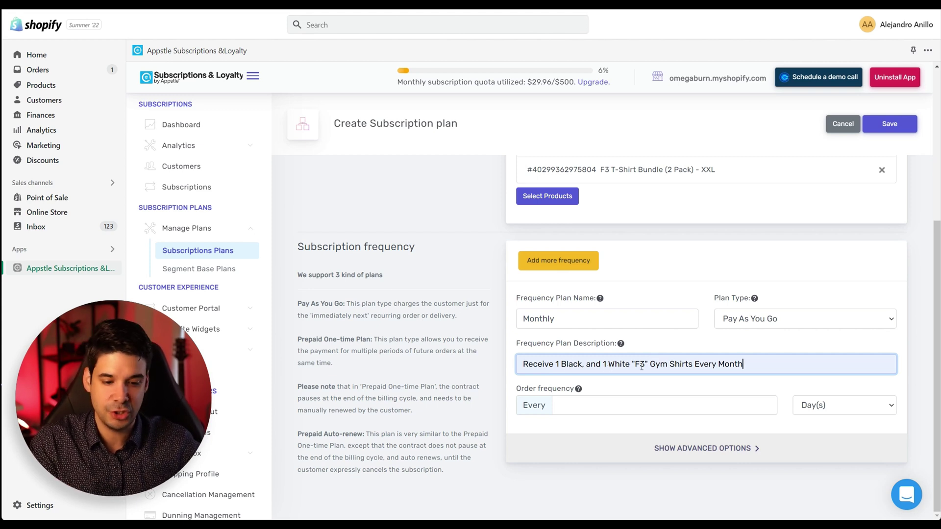
{"action": "left_click", "coordinate": [606, 405]}
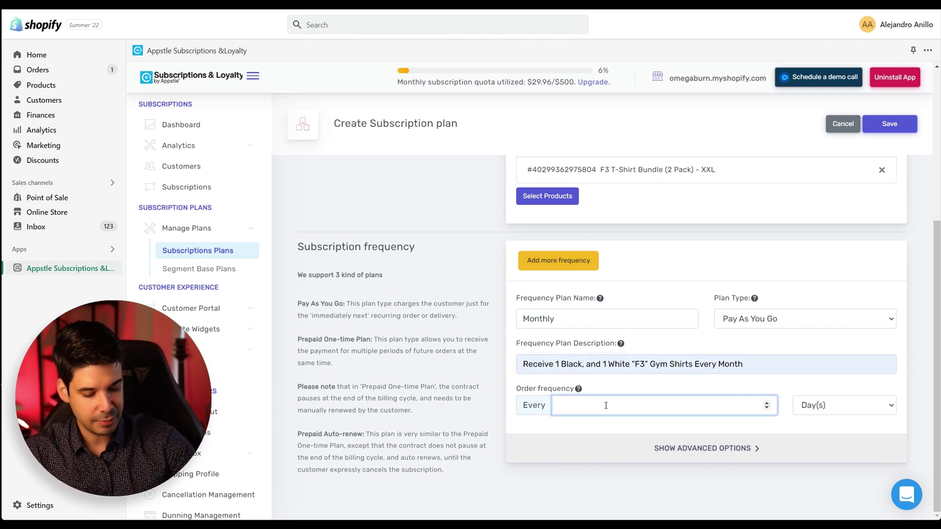
{"action": "type", "text": "1"}
{"action": "right_click", "coordinate": [628, 391]}
{"action": "left_click", "coordinate": [853, 409]}
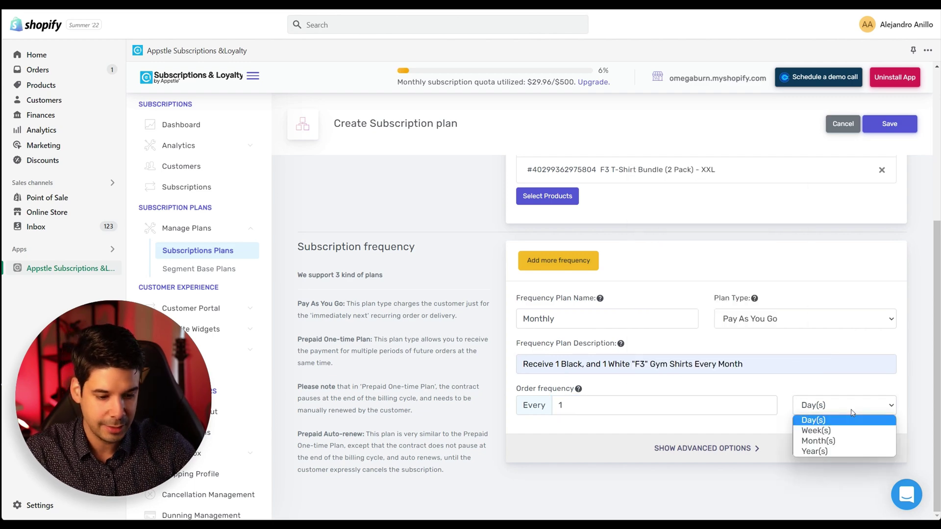
{"action": "left_click", "coordinate": [821, 441]}
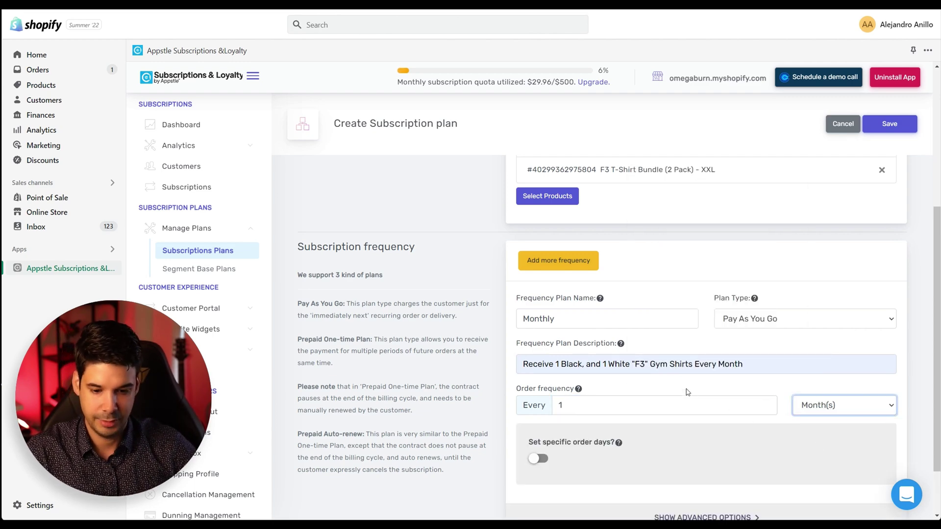
{"action": "scroll", "coordinate": [587, 384], "scroll_direction": "down", "scroll_amount": 1}
{"action": "left_click", "coordinate": [537, 390]}
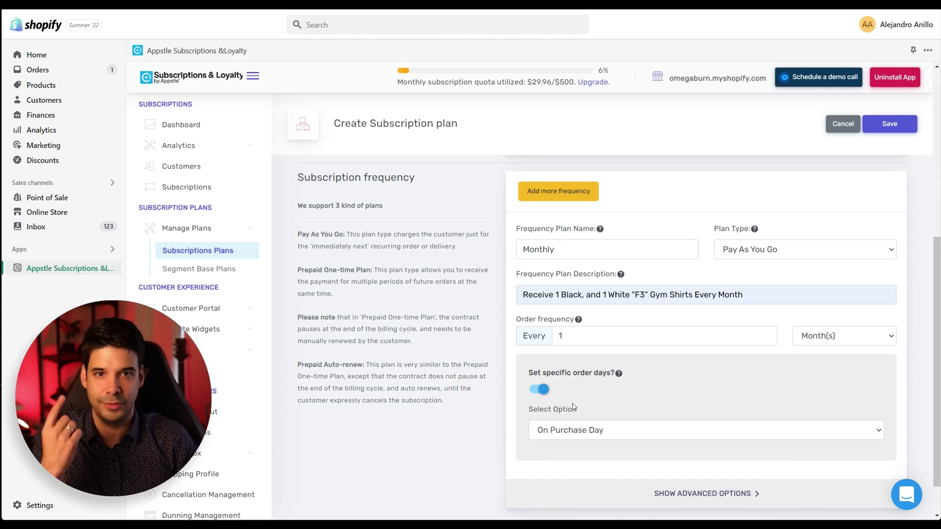
{"action": "left_click", "coordinate": [539, 392]}
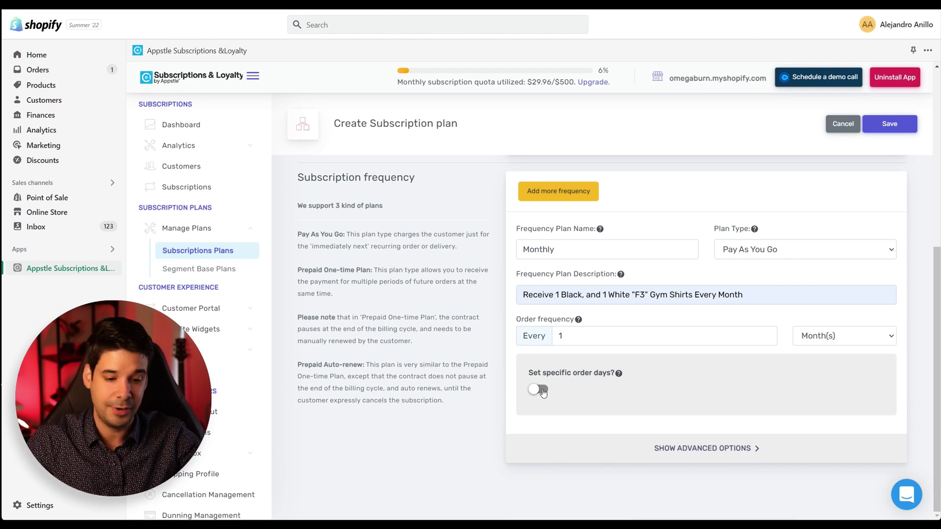
Step: Set minimum orders to 1 and a 20% subscription discount, then save the plan
{"action": "left_click", "coordinate": [708, 448]}
{"action": "scroll", "coordinate": [686, 398], "scroll_direction": "down", "scroll_amount": 3}
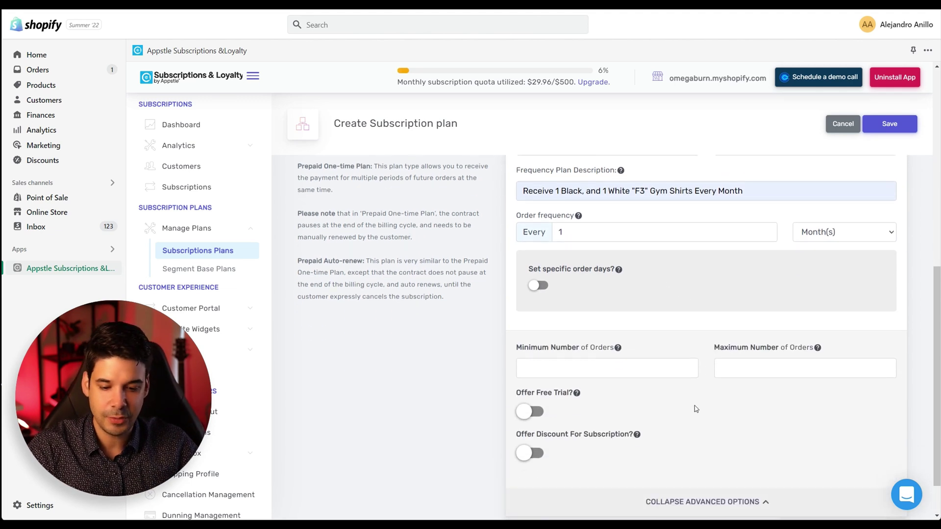
{"action": "left_click", "coordinate": [630, 315]}
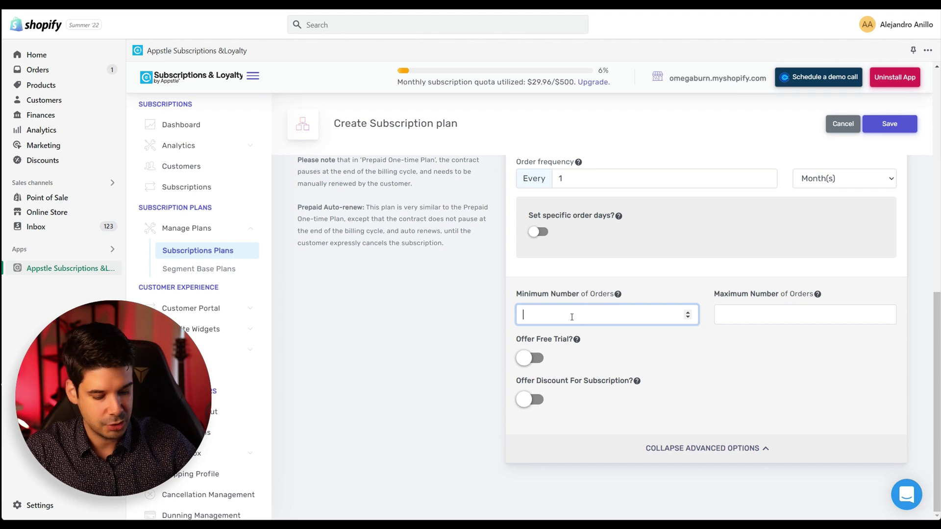
{"action": "left_click", "coordinate": [750, 318]}
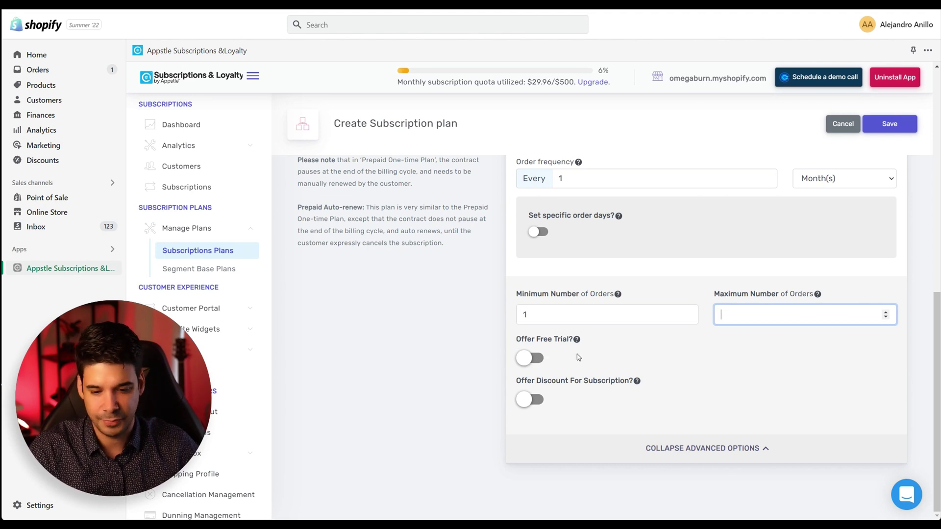
{"action": "left_click", "coordinate": [528, 401]}
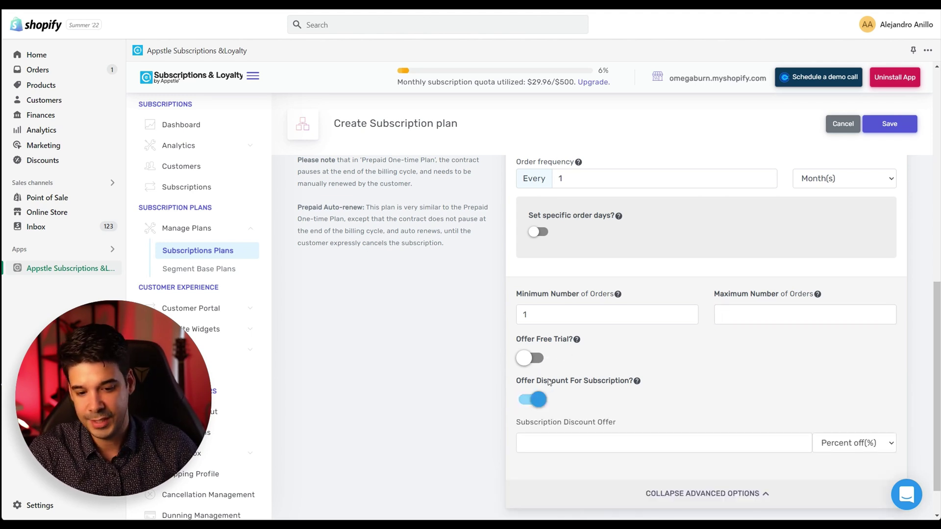
{"action": "scroll", "coordinate": [549, 381], "scroll_direction": "down", "scroll_amount": 1}
{"action": "left_click", "coordinate": [574, 395]}
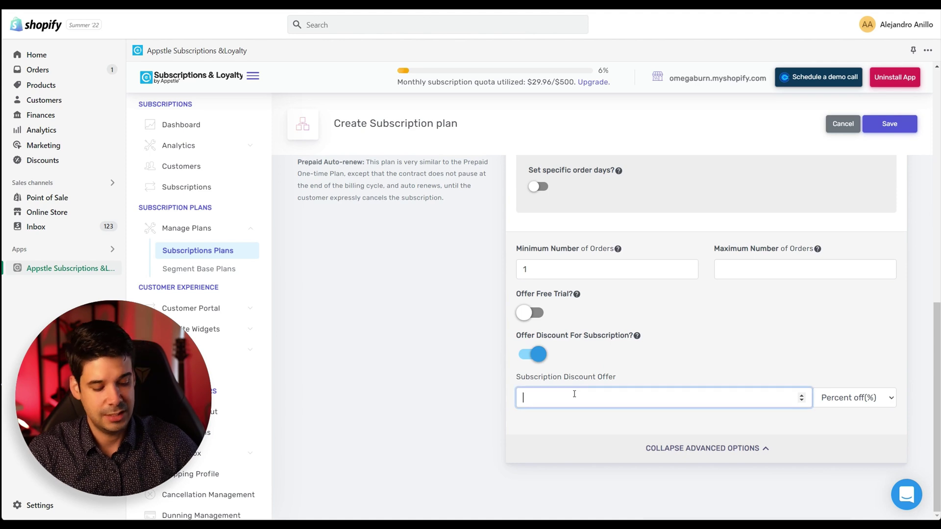
{"action": "type", "text": "20"}
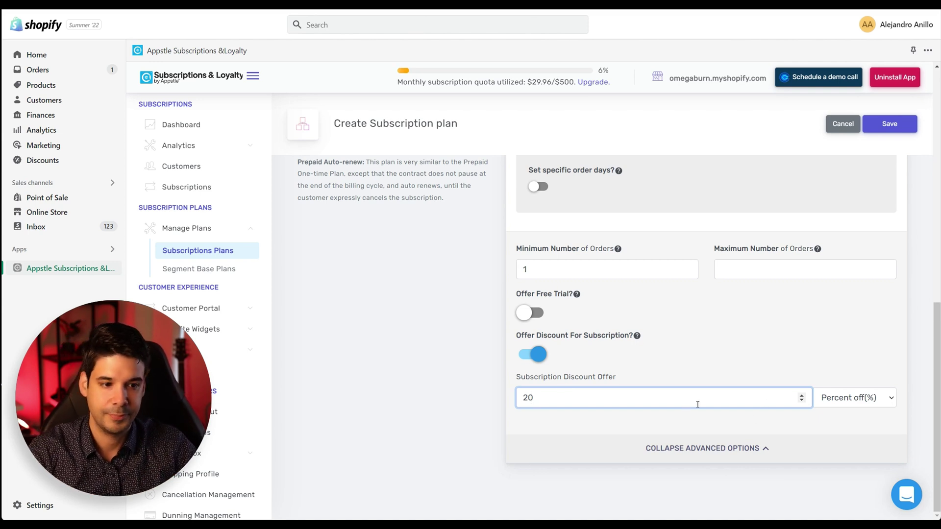
{"action": "left_click", "coordinate": [891, 128]}
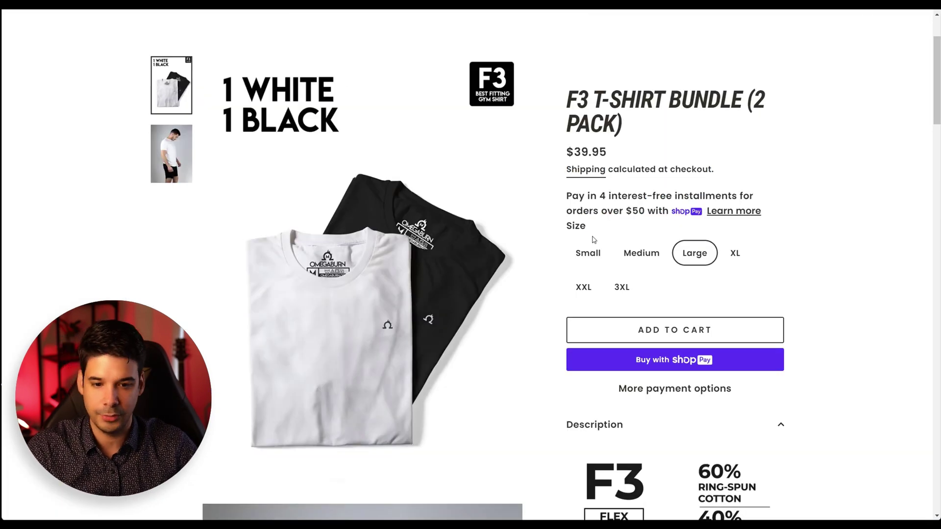
Step: Reload the bundle page, choose Subscribe and save at $31.96, and return to Appstle
{"action": "scroll", "coordinate": [542, 248], "scroll_direction": "up", "scroll_amount": 3}
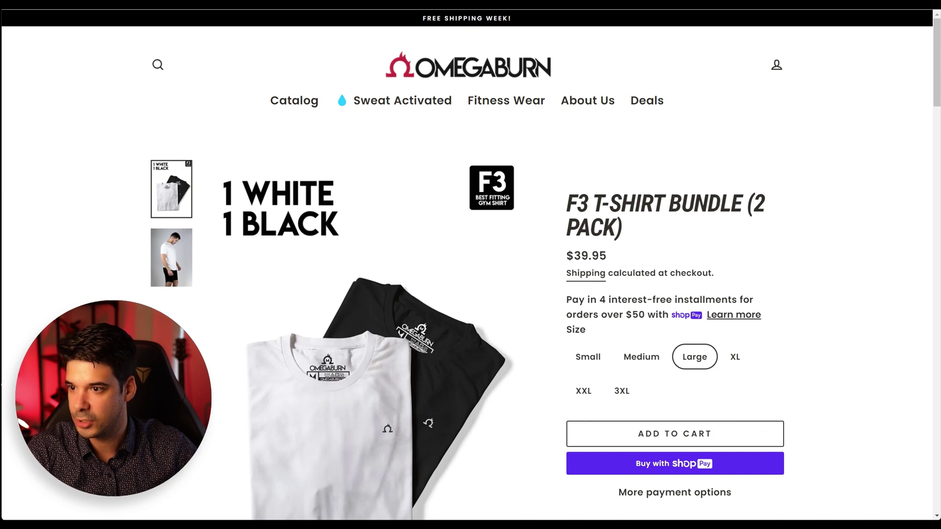
{"action": "key", "text": "F5"}
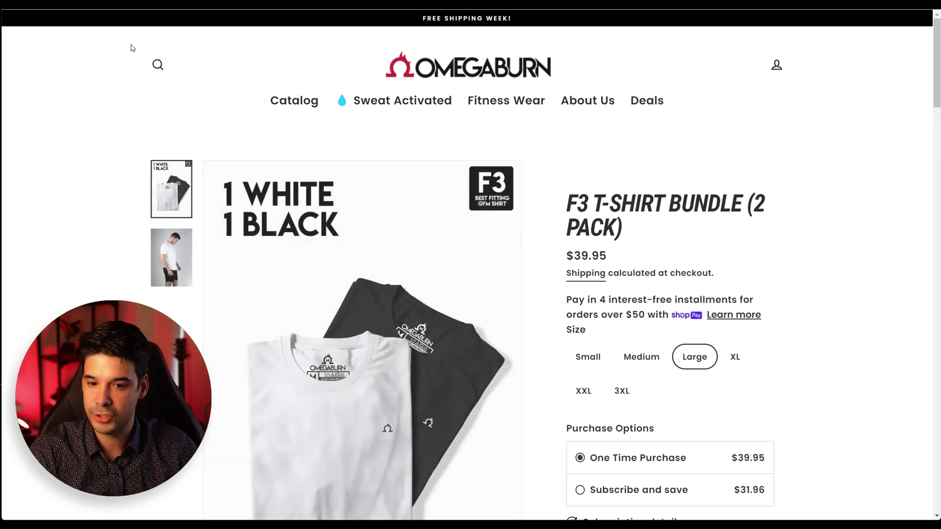
{"action": "scroll", "coordinate": [677, 260], "scroll_direction": "down", "scroll_amount": 5}
{"action": "mouse_move", "coordinate": [677, 259]}
{"action": "scroll", "coordinate": [696, 264], "scroll_direction": "up", "scroll_amount": 2}
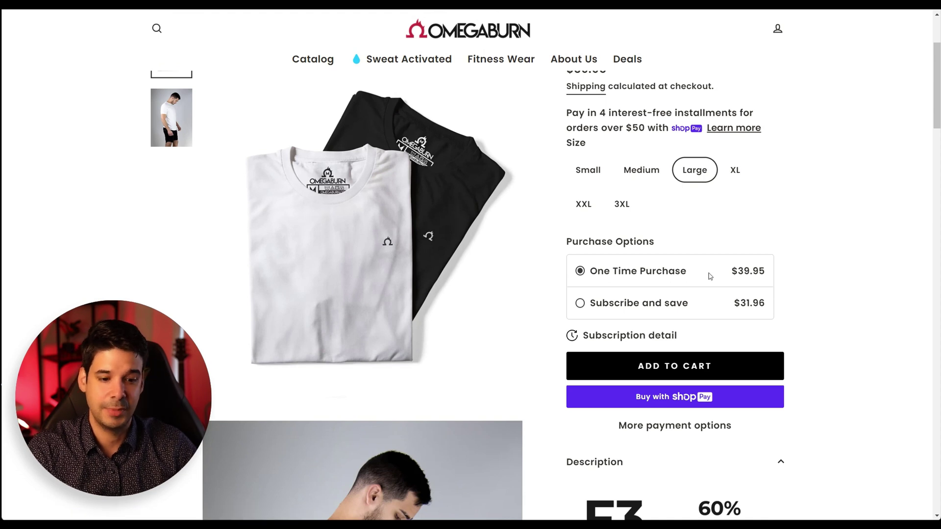
{"action": "scroll", "coordinate": [670, 273], "scroll_direction": "up", "scroll_amount": 1}
{"action": "left_click", "coordinate": [583, 344]}
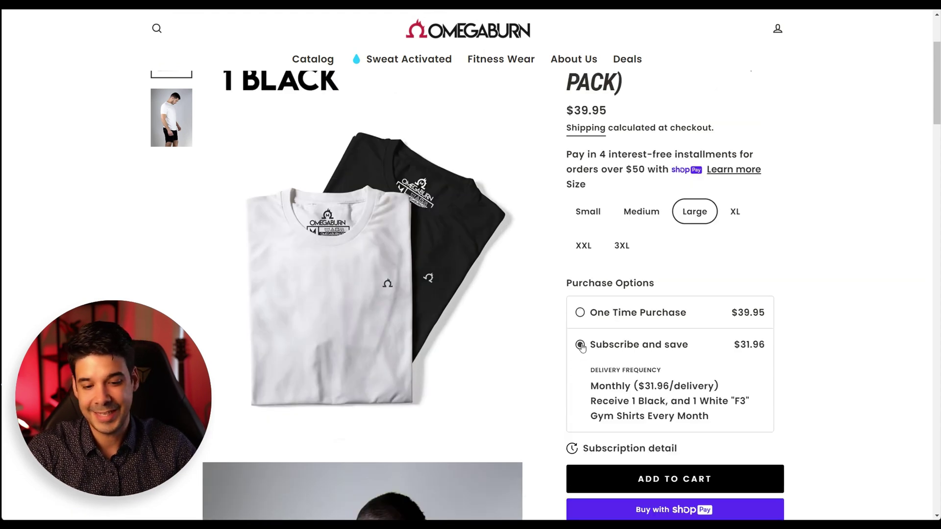
{"action": "scroll", "coordinate": [667, 352], "scroll_direction": "down", "scroll_amount": 1}
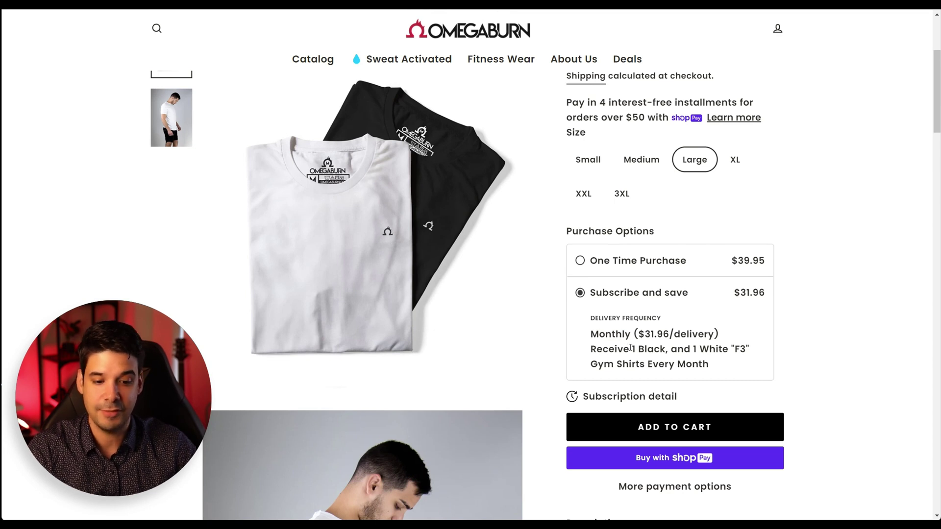
{"action": "double_click", "coordinate": [742, 293]}
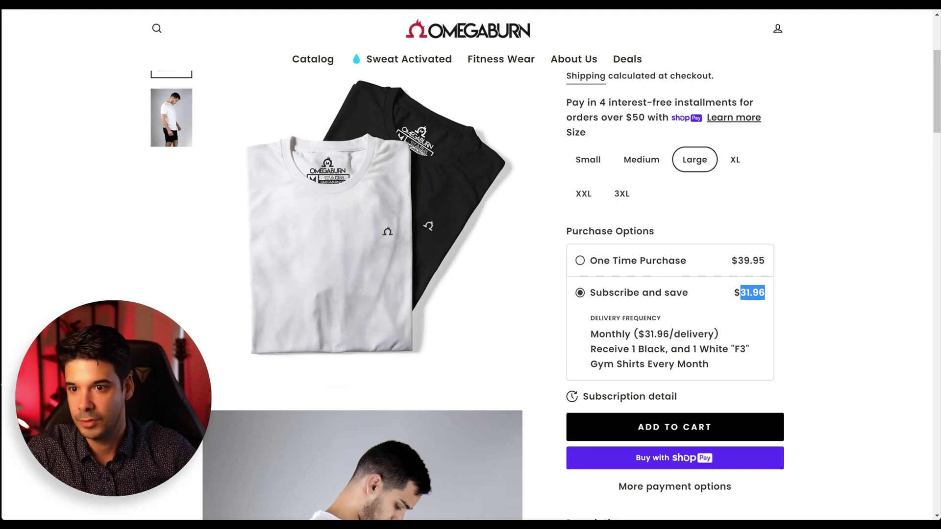
{"action": "key", "text": "ctrl+Tab"}
{"action": "key", "text": "ctrl+Tab"}
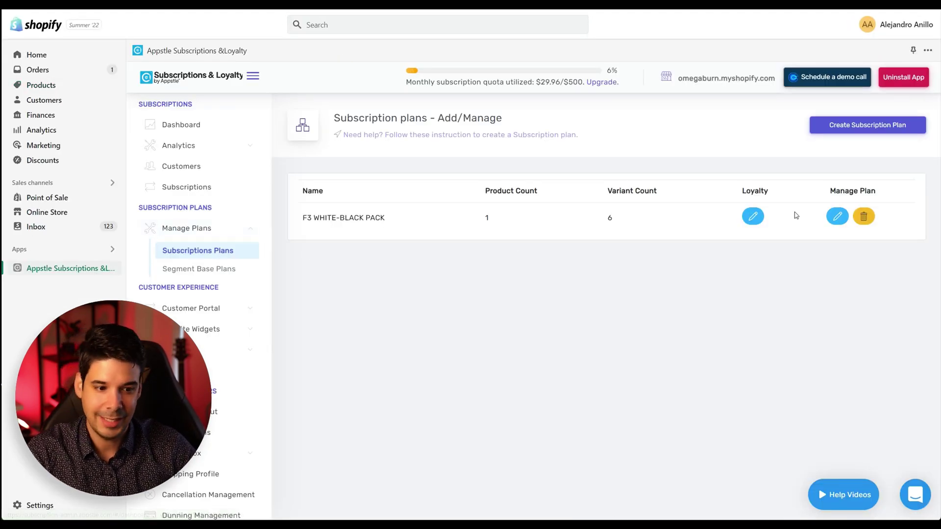
Step: Open the F3 WHITE-BLACK PACK plan and add another delivery frequency
{"action": "left_click", "coordinate": [837, 216]}
{"action": "scroll", "coordinate": [826, 208], "scroll_direction": "down", "scroll_amount": 10}
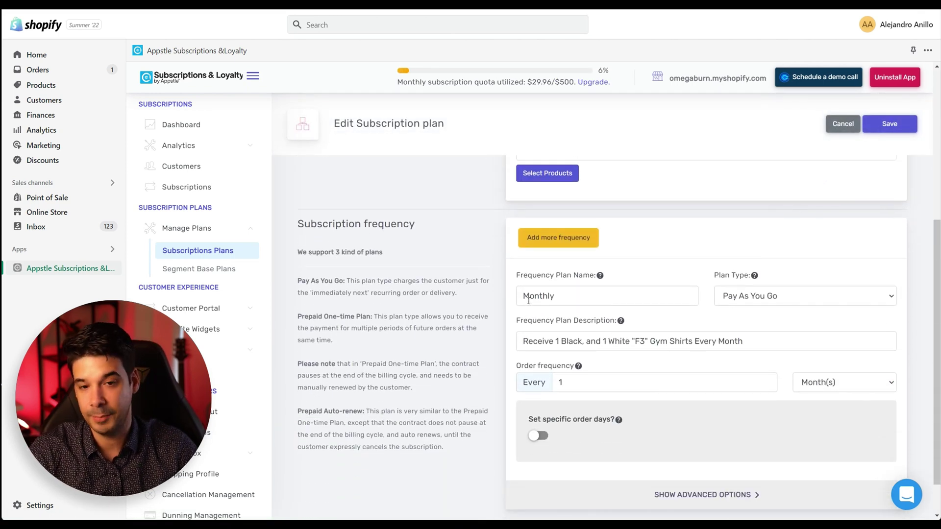
{"action": "left_click", "coordinate": [561, 238]}
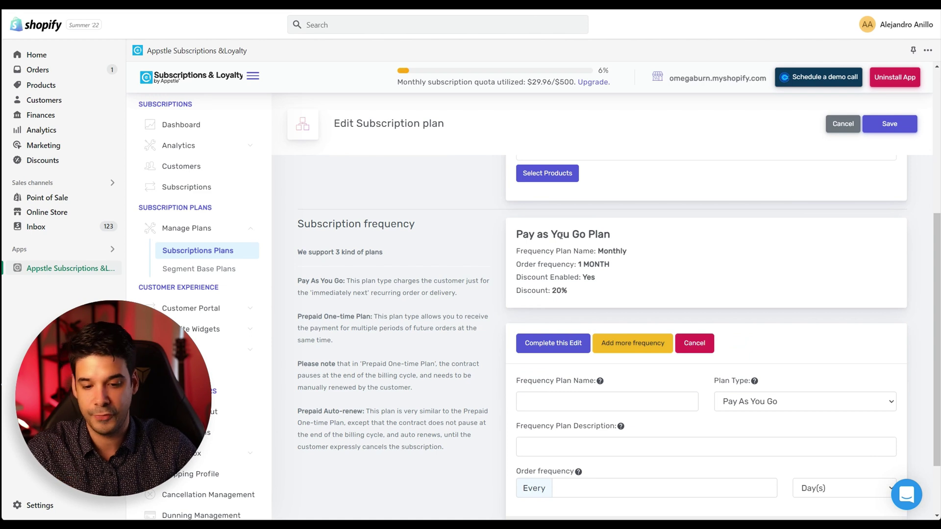
{"action": "scroll", "coordinate": [560, 235], "scroll_direction": "down", "scroll_amount": 2}
Step: Define a Bi-Weekly frequency described 'Every 2 Weeks', repeating every 2 weeks
{"action": "left_click", "coordinate": [570, 311]}
{"action": "type", "text": "Bi-Weekly"}
{"action": "left_click", "coordinate": [581, 345]}
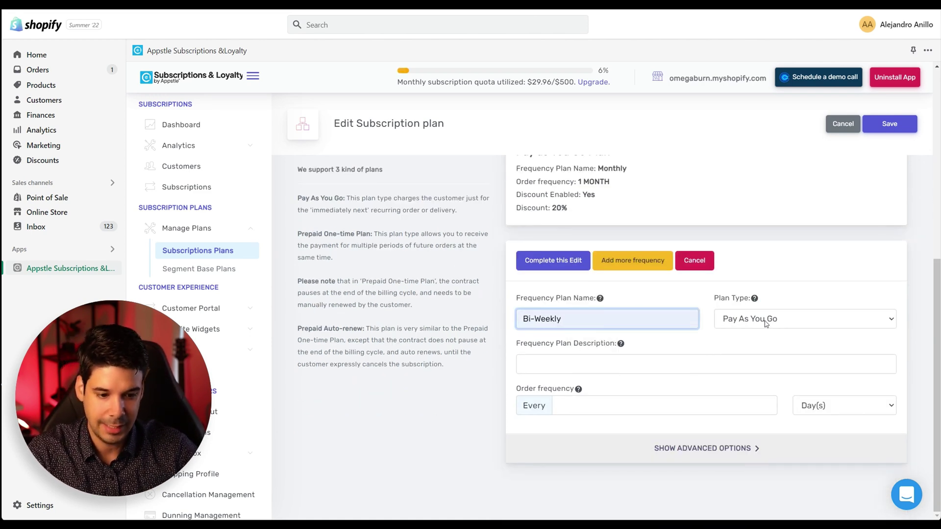
{"action": "left_click", "coordinate": [586, 363]}
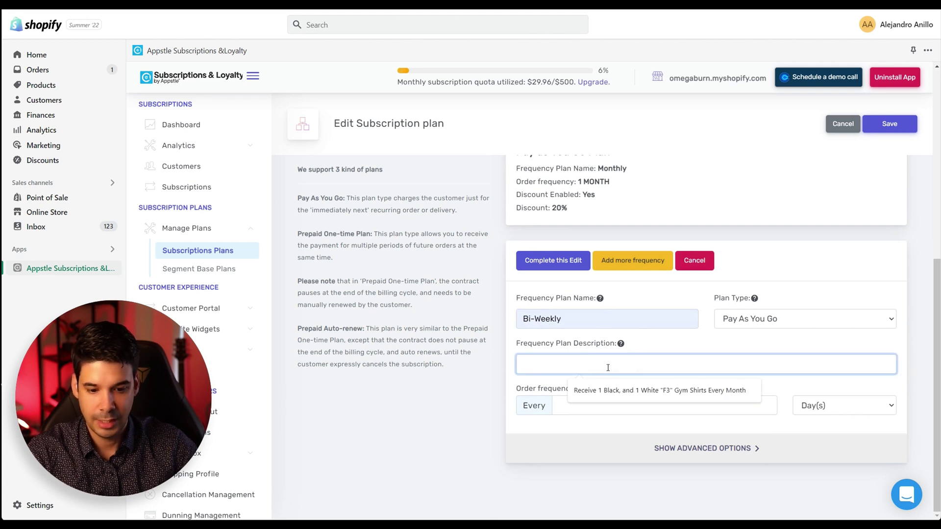
{"action": "left_click", "coordinate": [685, 392]}
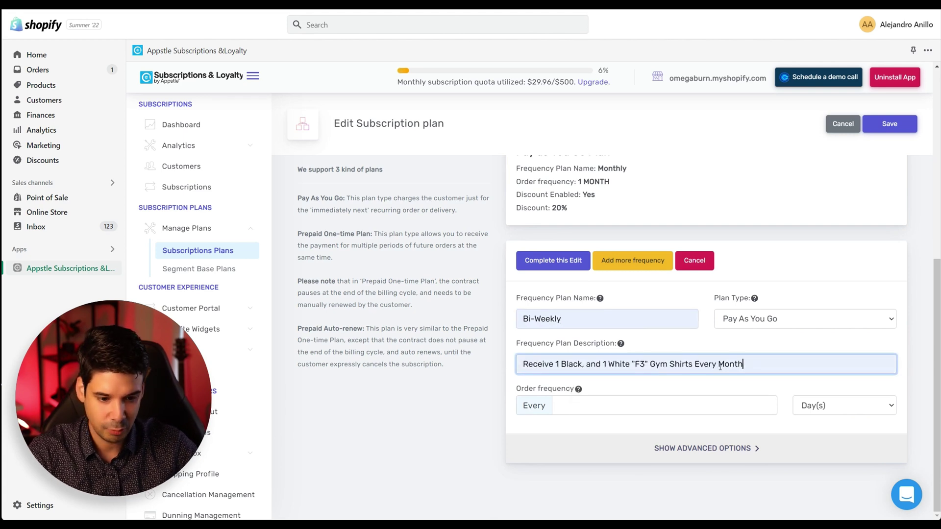
{"action": "left_click_drag", "start_coordinate": [719, 365], "coordinate": [780, 360]}
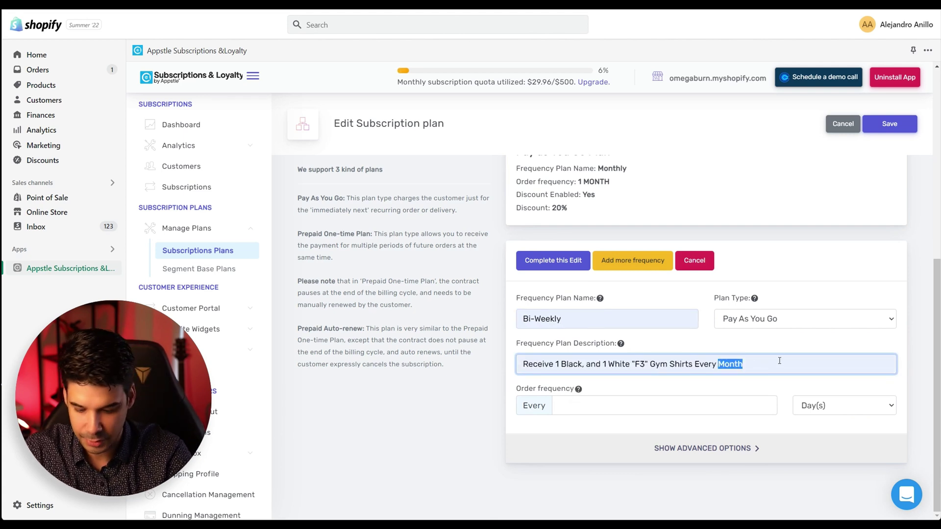
{"action": "type", "text": "2 Weeks"}
{"action": "left_click", "coordinate": [636, 410]}
{"action": "left_click", "coordinate": [840, 410]}
{"action": "left_click", "coordinate": [830, 433]}
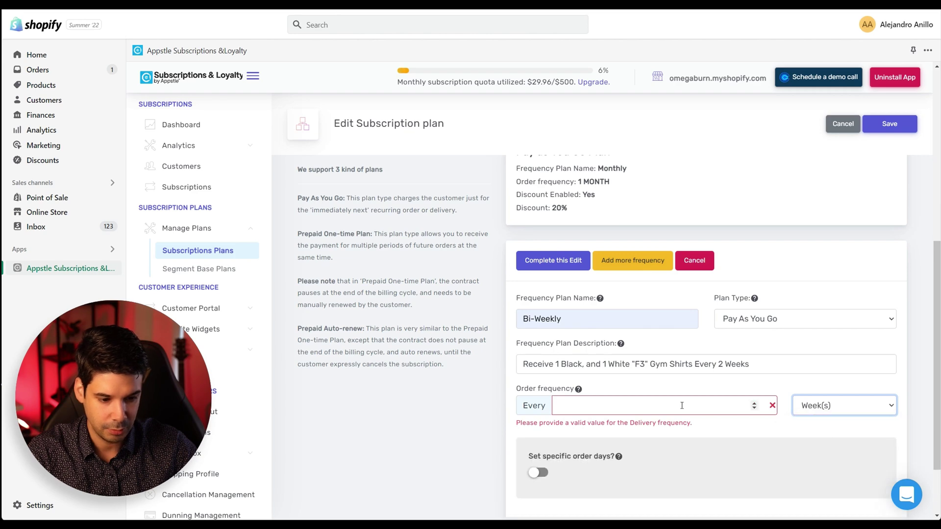
{"action": "left_click", "coordinate": [664, 403]}
{"action": "type", "text": "2"}
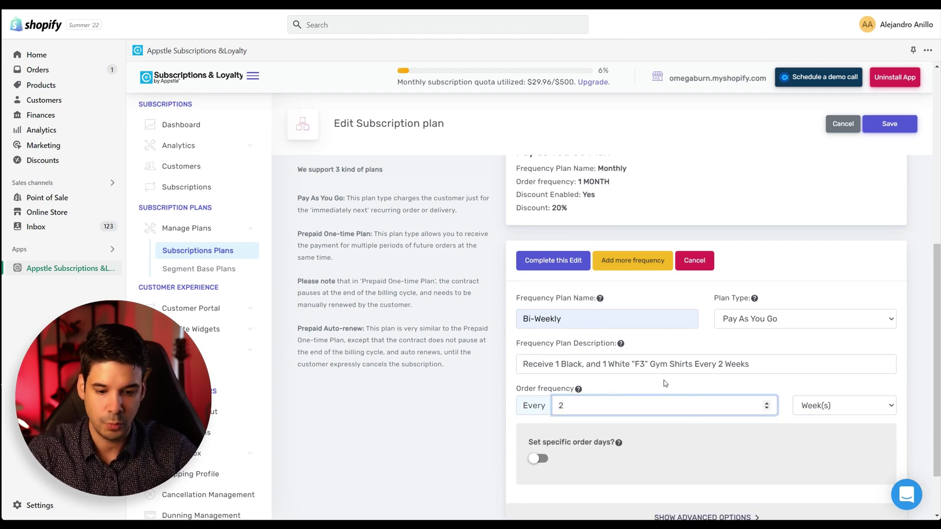
Step: Give Bi-Weekly a 20% discount and a minimum of 1 order, then save the plan
{"action": "scroll", "coordinate": [667, 397], "scroll_direction": "down", "scroll_amount": 2}
{"action": "left_click", "coordinate": [711, 449]}
{"action": "scroll", "coordinate": [656, 393], "scroll_direction": "down", "scroll_amount": 3}
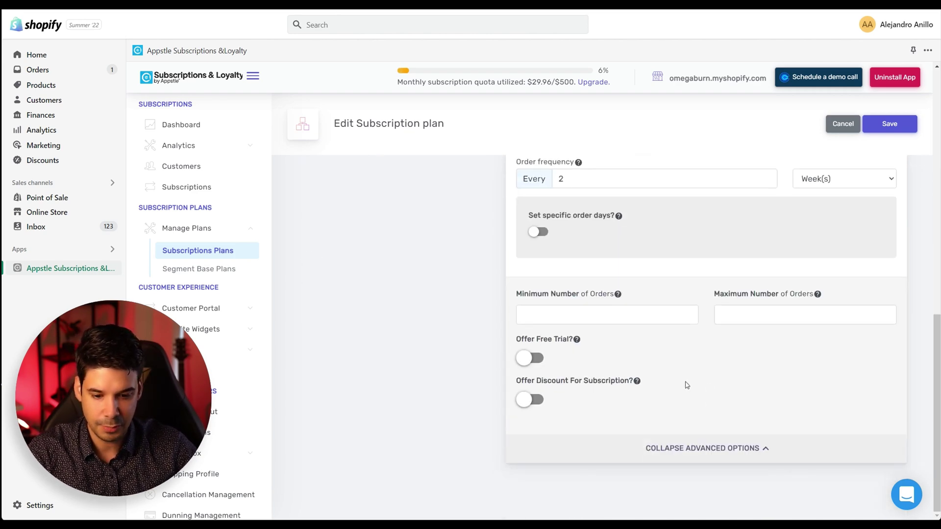
{"action": "left_click", "coordinate": [529, 400]}
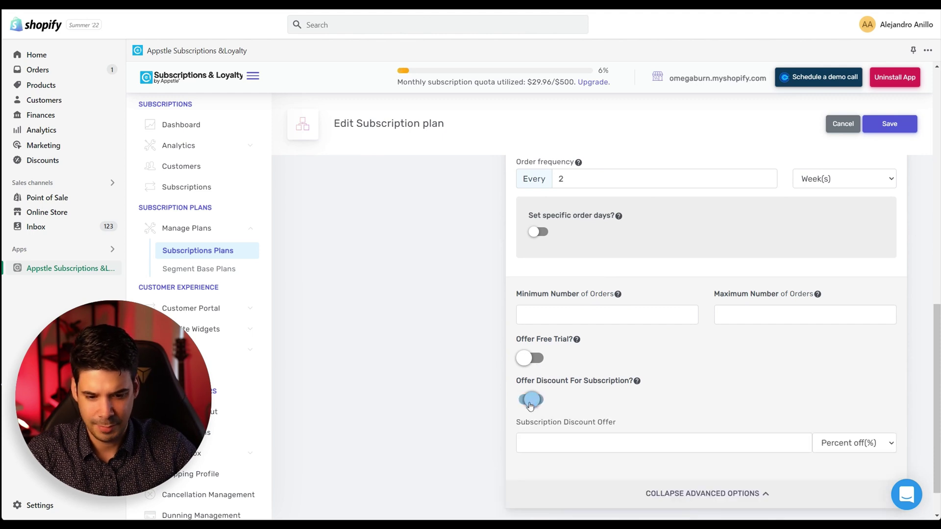
{"action": "left_click", "coordinate": [677, 442]}
{"action": "type", "text": "20"}
{"action": "left_click", "coordinate": [759, 406]}
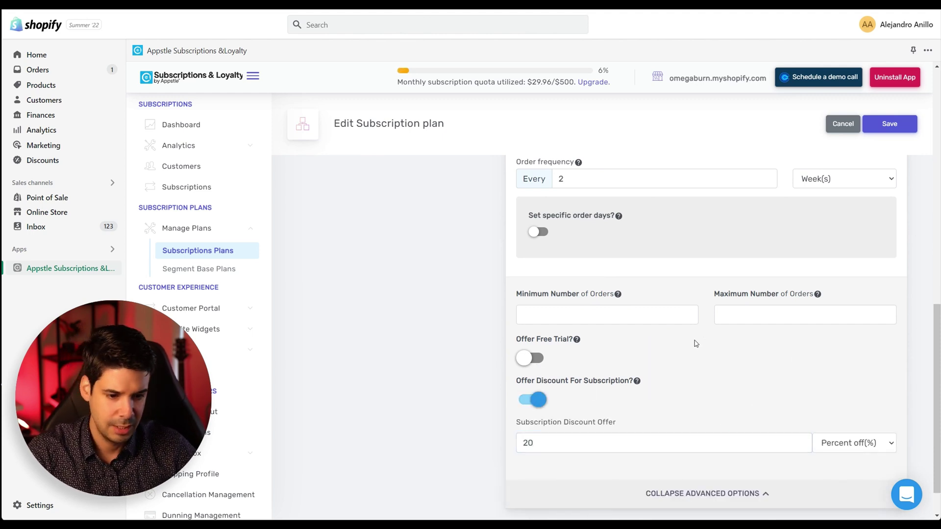
{"action": "scroll", "coordinate": [695, 343], "scroll_direction": "down", "scroll_amount": 1}
{"action": "left_click", "coordinate": [585, 269]}
{"action": "type", "text": "1"}
{"action": "left_click", "coordinate": [889, 124]}
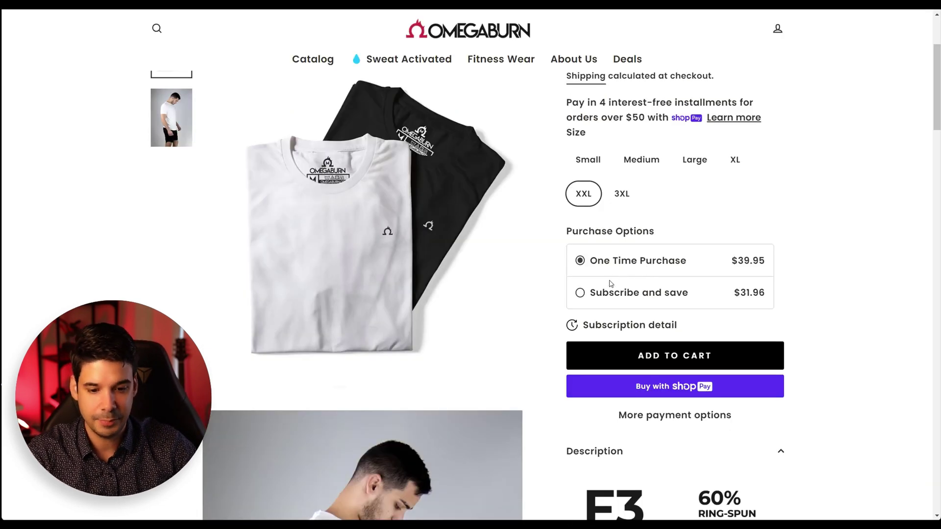
Step: Choose Subscribe and save, try Bi-Weekly delivery, then settle on Monthly at $31.96
{"action": "left_click", "coordinate": [630, 295]}
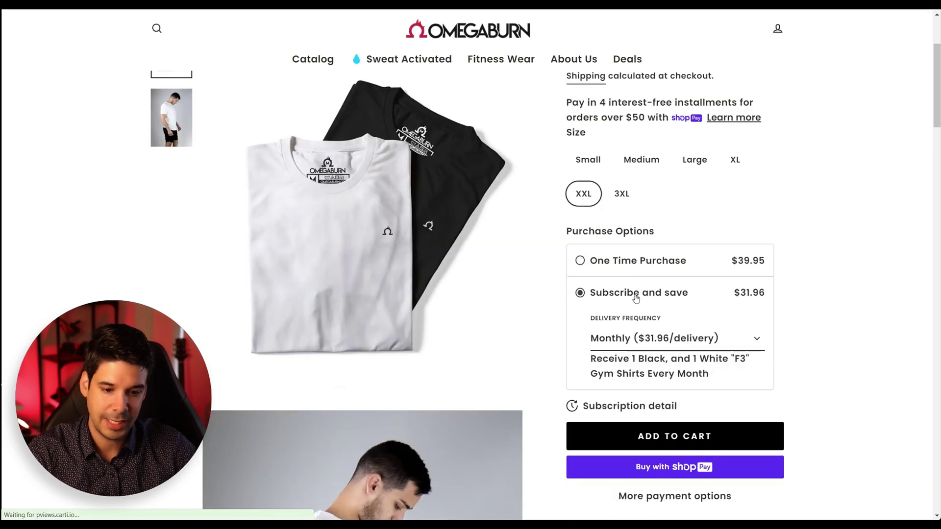
{"action": "left_click", "coordinate": [711, 341]}
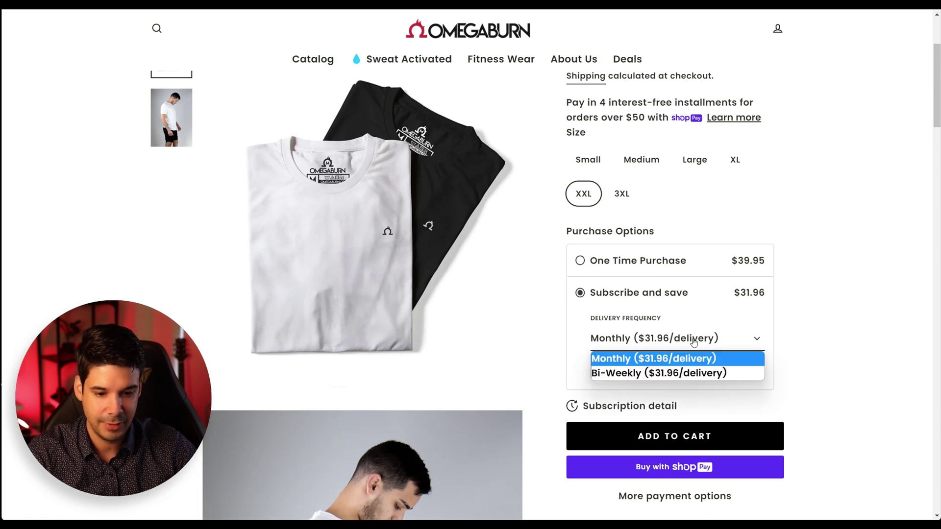
{"action": "left_click", "coordinate": [672, 370]}
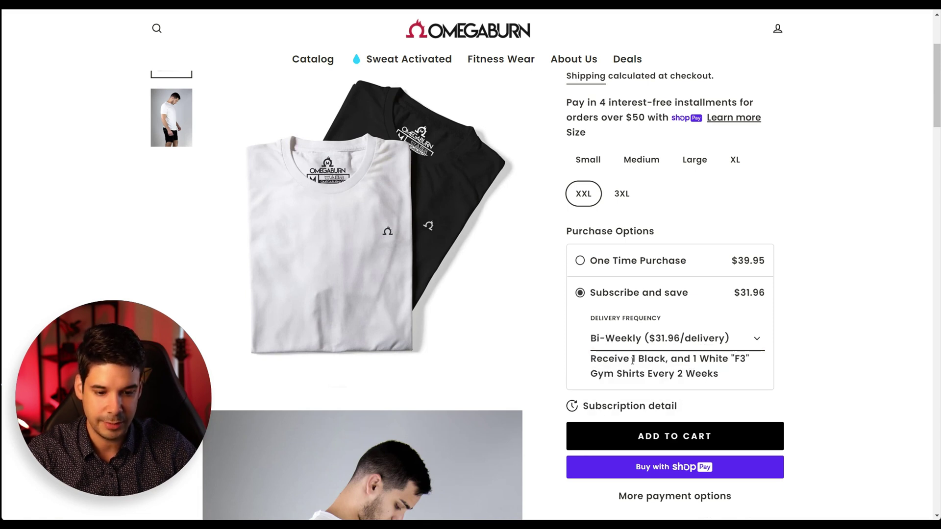
{"action": "left_click", "coordinate": [664, 340]}
{"action": "left_click", "coordinate": [656, 357]}
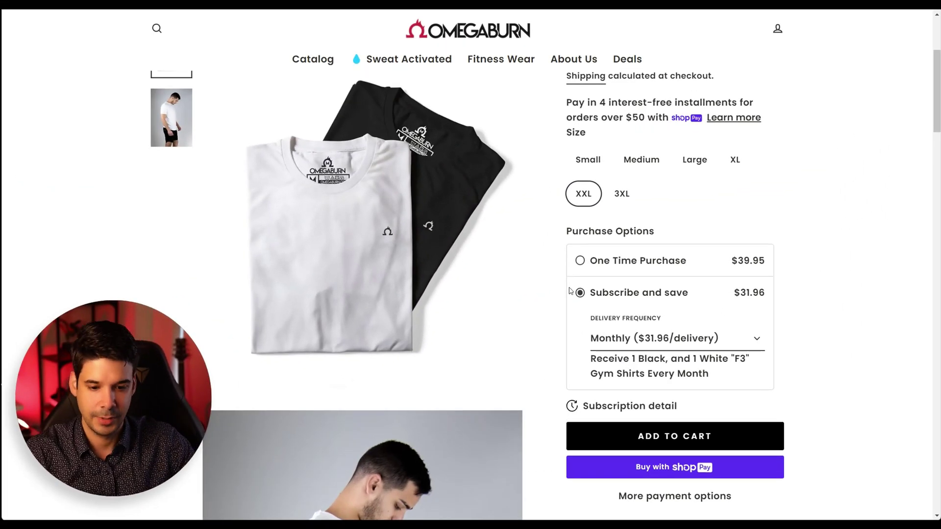
{"action": "scroll", "coordinate": [683, 336], "scroll_direction": "down", "scroll_amount": 2}
{"action": "mouse_move", "coordinate": [609, 306]}
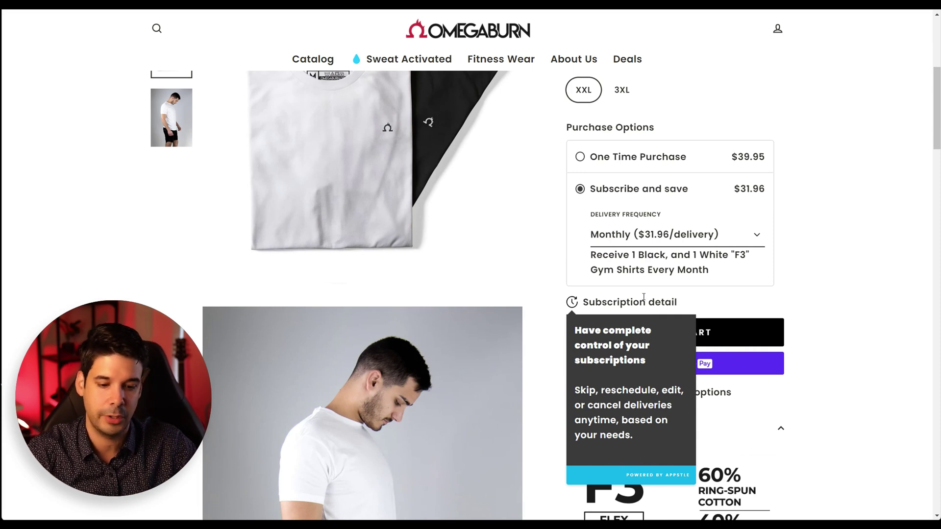
Step: Add the monthly F3 T-Shirt Bundle (2 Pack) to the cart and pay the $34.20 order
{"action": "left_click", "coordinate": [665, 335]}
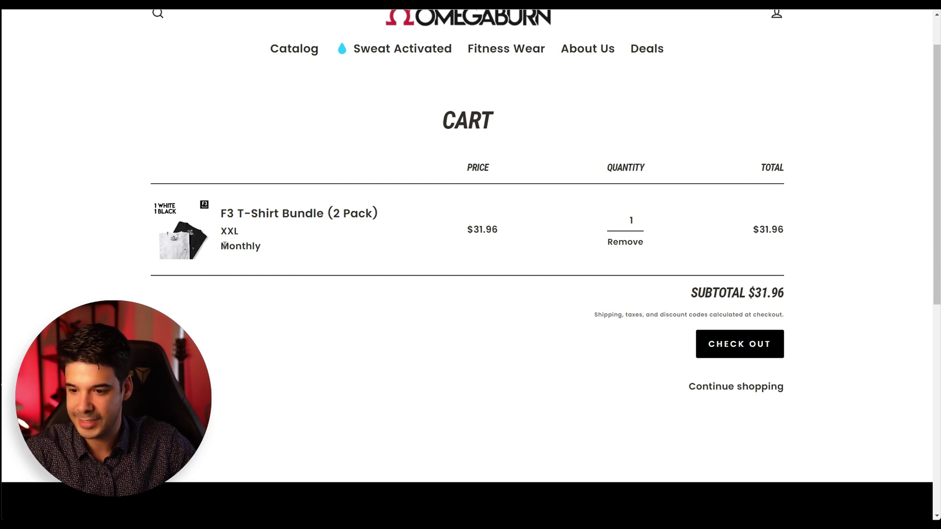
{"action": "left_click_drag", "start_coordinate": [222, 246], "coordinate": [264, 255]}
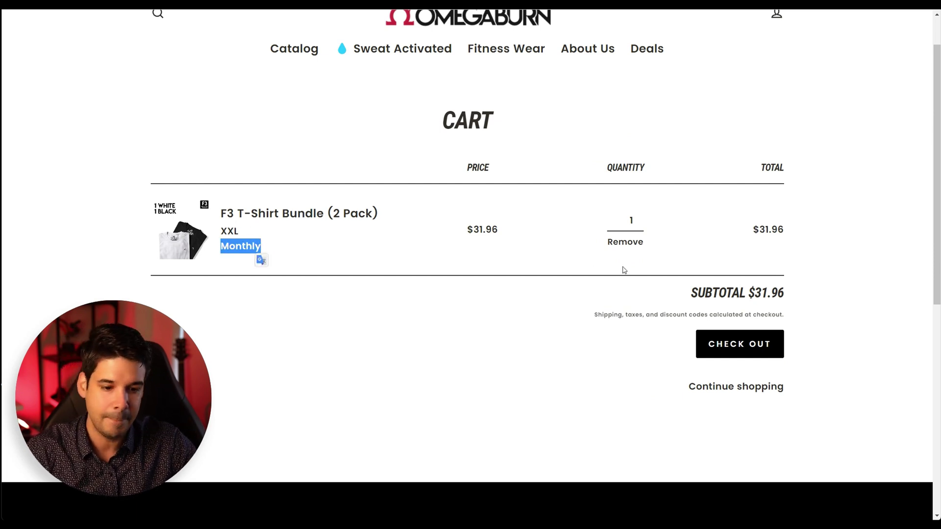
{"action": "left_click", "coordinate": [730, 343]}
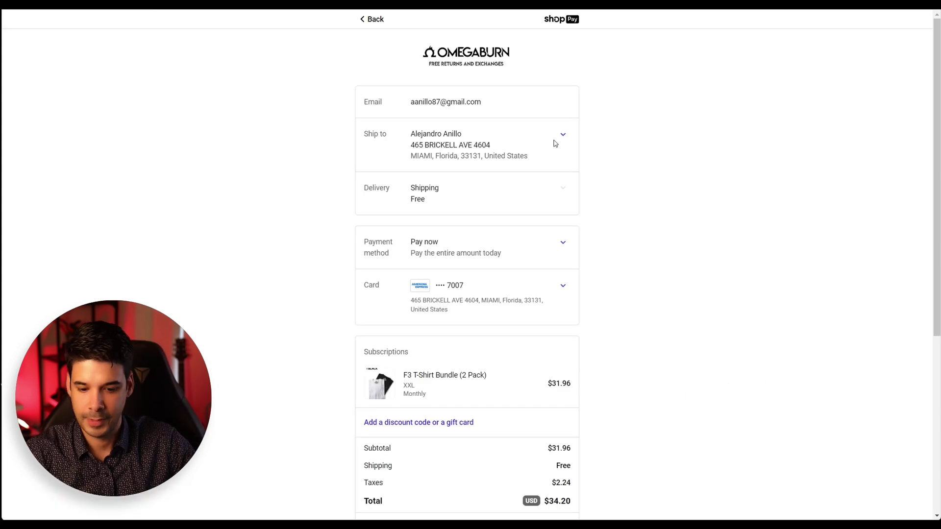
{"action": "scroll", "coordinate": [548, 147], "scroll_direction": "down", "scroll_amount": 4}
{"action": "left_click", "coordinate": [471, 365]}
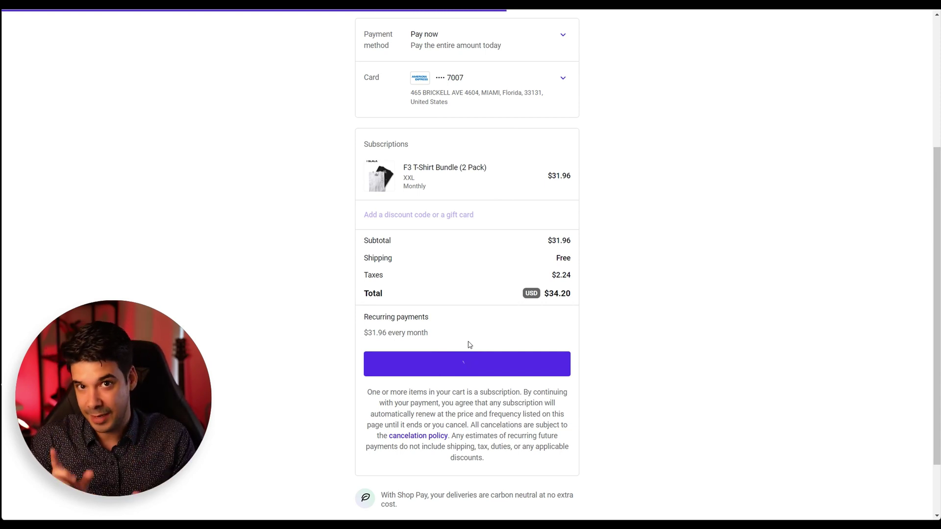
{"action": "scroll", "coordinate": [422, 233], "scroll_direction": "down", "scroll_amount": 1}
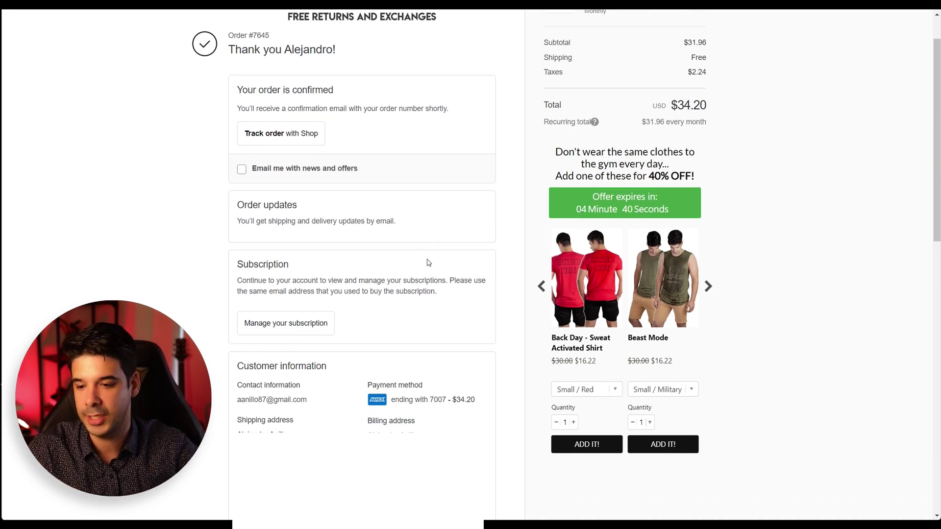
Step: Scroll the thank-you page and highlight the subscription note
{"action": "scroll", "coordinate": [254, 237], "scroll_direction": "down", "scroll_amount": 1}
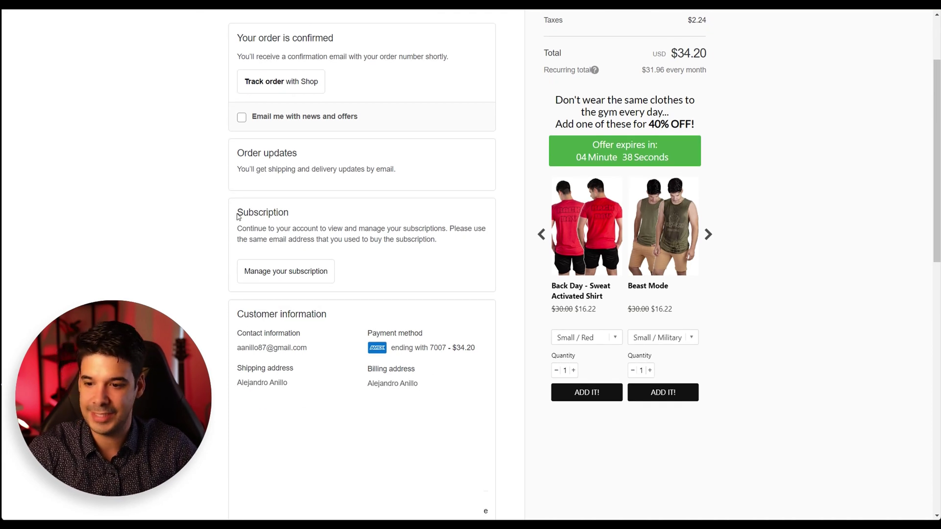
{"action": "left_click_drag", "start_coordinate": [238, 217], "coordinate": [437, 238]}
{"action": "left_click", "coordinate": [317, 232]}
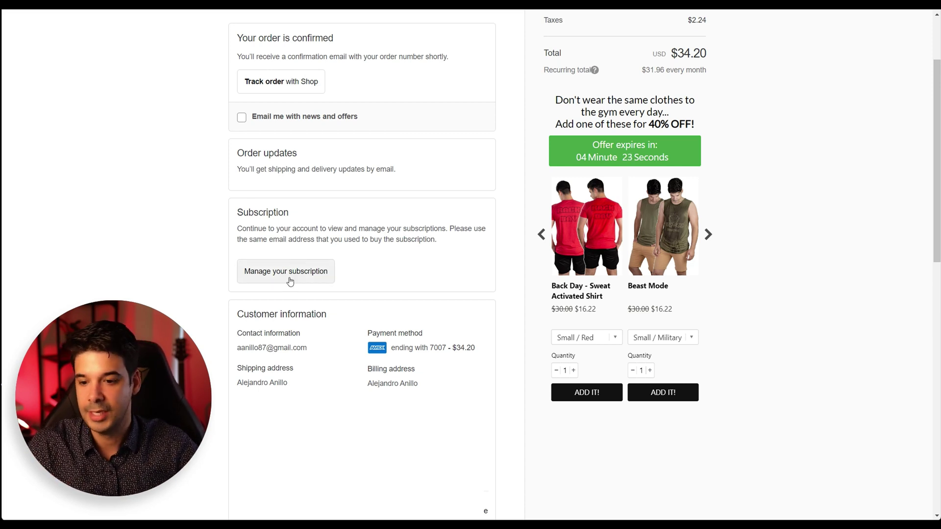
Step: Highlight the $31.96 recurring monthly total, then go to Manage your subscription
{"action": "scroll", "coordinate": [417, 274], "scroll_direction": "up", "scroll_amount": 1}
{"action": "scroll", "coordinate": [423, 283], "scroll_direction": "up", "scroll_amount": 1}
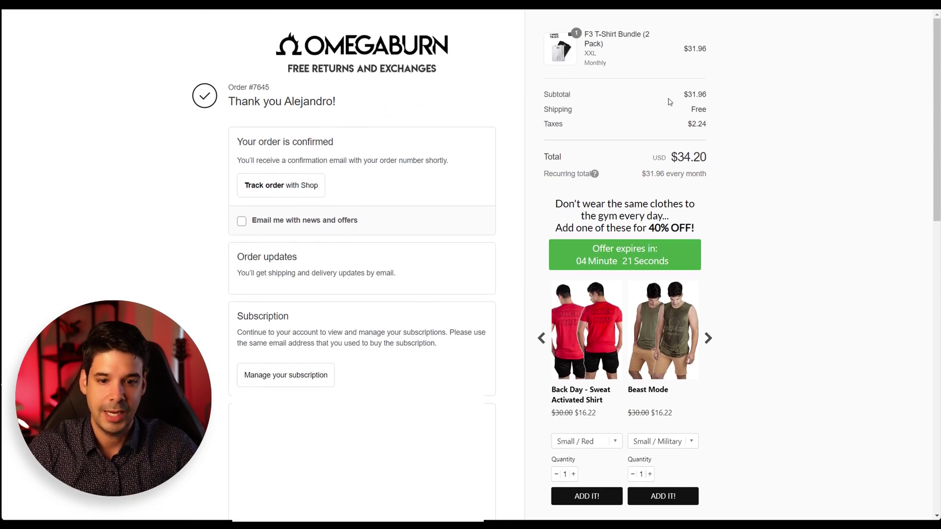
{"action": "left_click_drag", "start_coordinate": [543, 175], "coordinate": [594, 174]}
{"action": "left_click_drag", "start_coordinate": [651, 175], "coordinate": [704, 172]}
{"action": "left_click", "coordinate": [627, 171]}
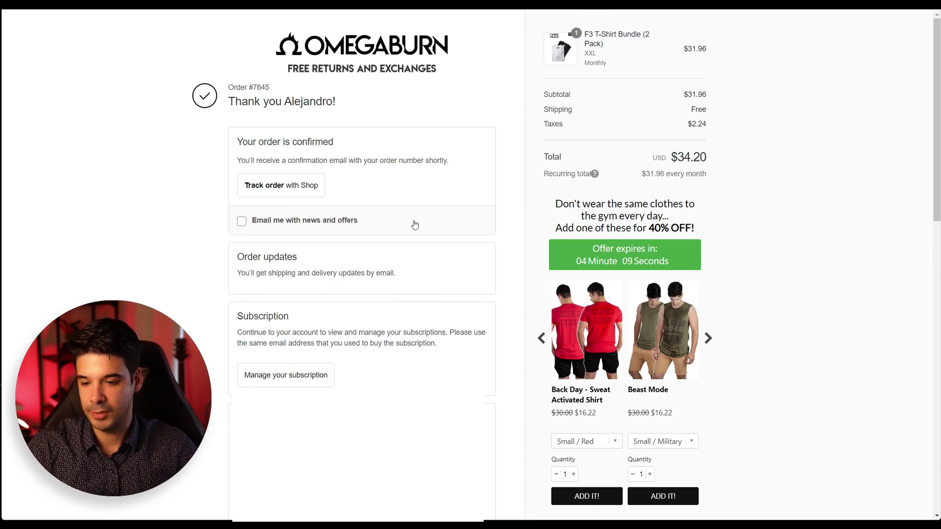
{"action": "left_click", "coordinate": [298, 380]}
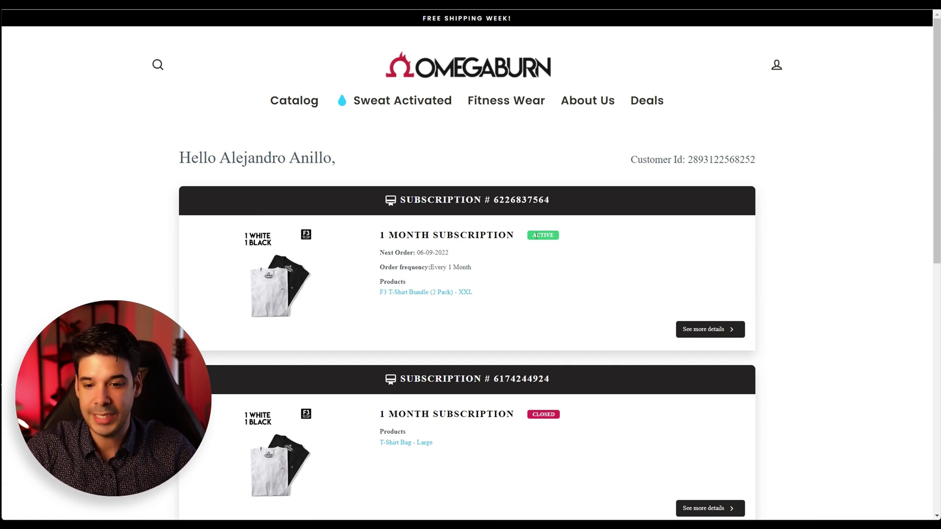
Step: Open the details of the active F3 T-Shirt Bundle subscription in the customer portal
{"action": "scroll", "coordinate": [546, 344], "scroll_direction": "down", "scroll_amount": 2}
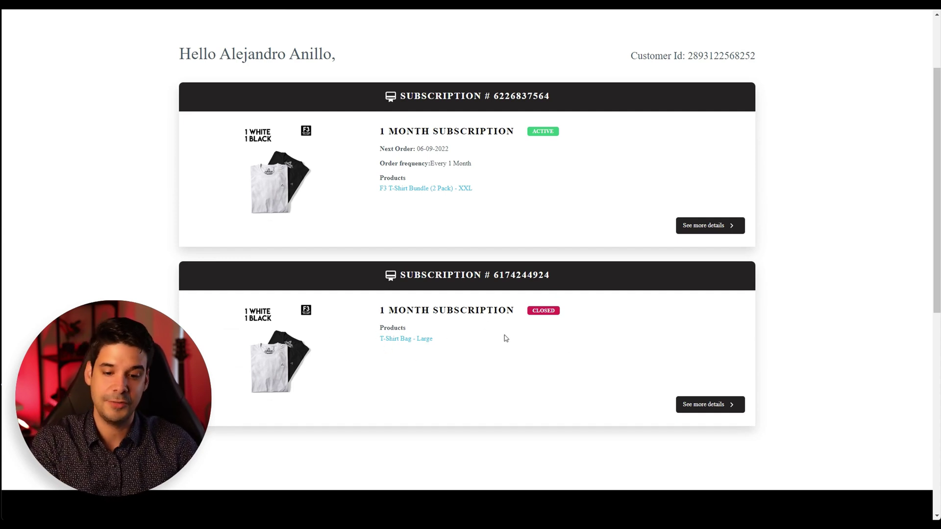
{"action": "scroll", "coordinate": [539, 326], "scroll_direction": "up", "scroll_amount": 1}
{"action": "left_click", "coordinate": [538, 175]}
Step: Expand the product, shipping address, payment and Cancel Subscription sections
{"action": "scroll", "coordinate": [534, 176], "scroll_direction": "down", "scroll_amount": 2}
{"action": "left_click", "coordinate": [385, 203]}
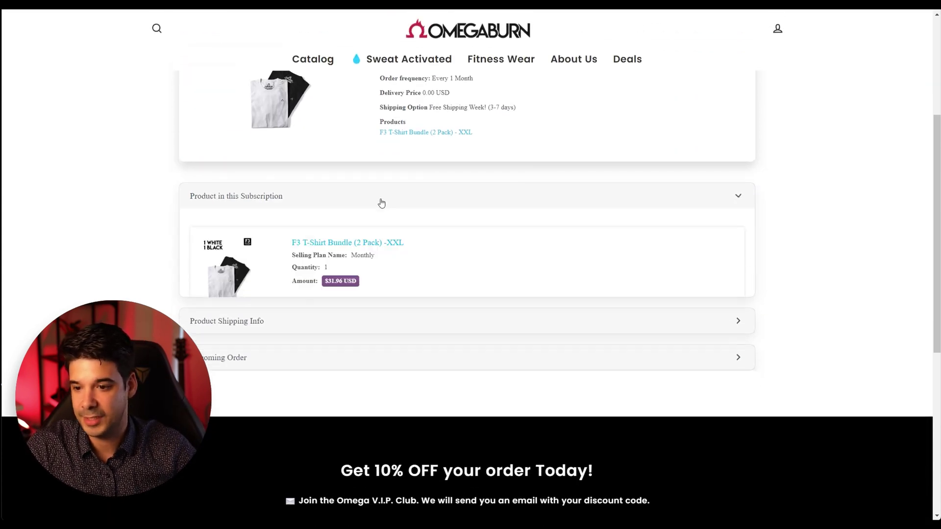
{"action": "scroll", "coordinate": [365, 206], "scroll_direction": "down", "scroll_amount": 2}
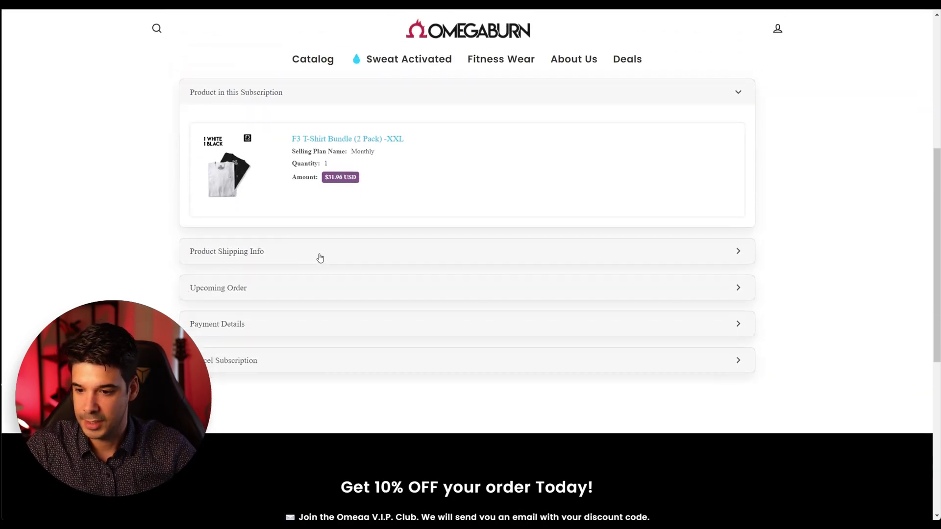
{"action": "left_click", "coordinate": [319, 257]}
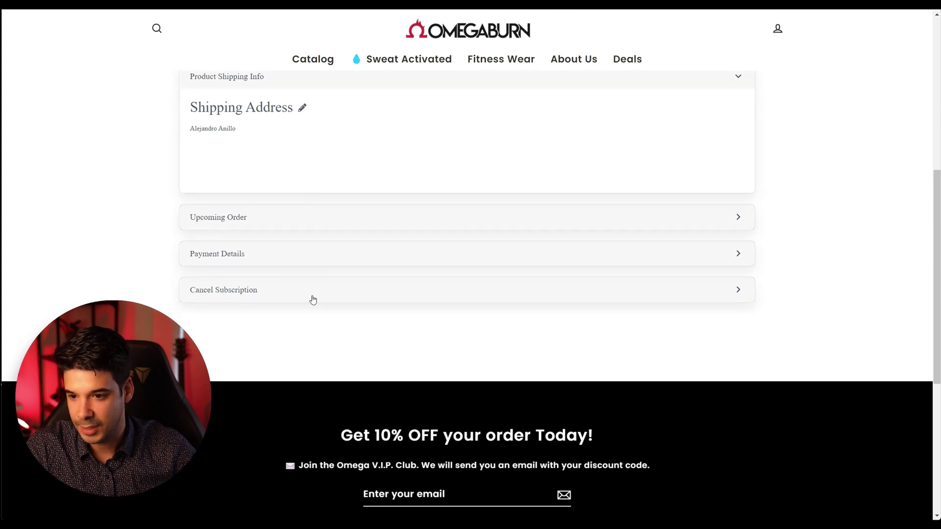
{"action": "left_click", "coordinate": [273, 255]}
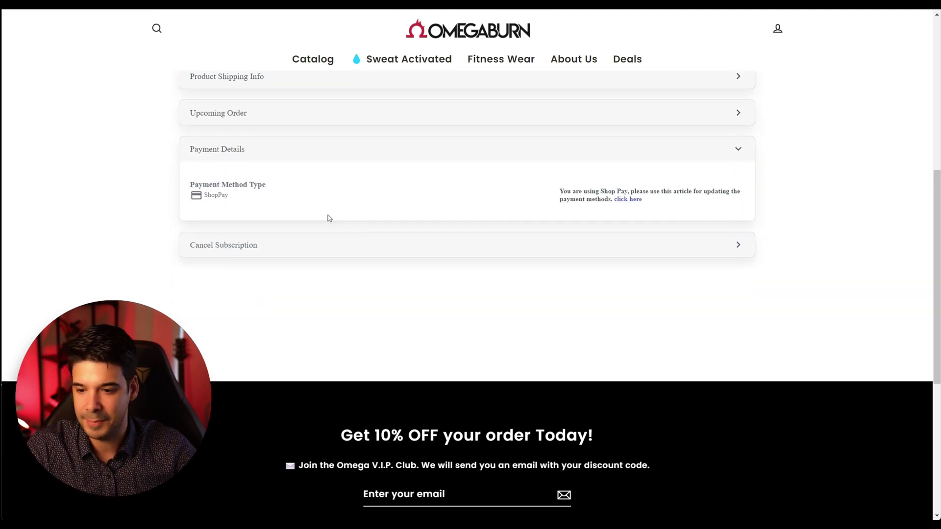
{"action": "left_click", "coordinate": [417, 245]}
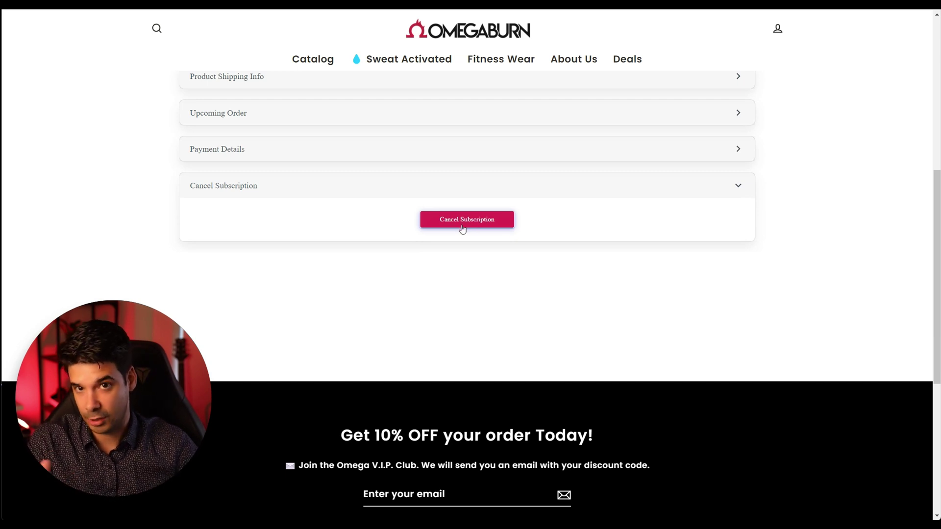
{"action": "scroll", "coordinate": [471, 250], "scroll_direction": "up", "scroll_amount": 2}
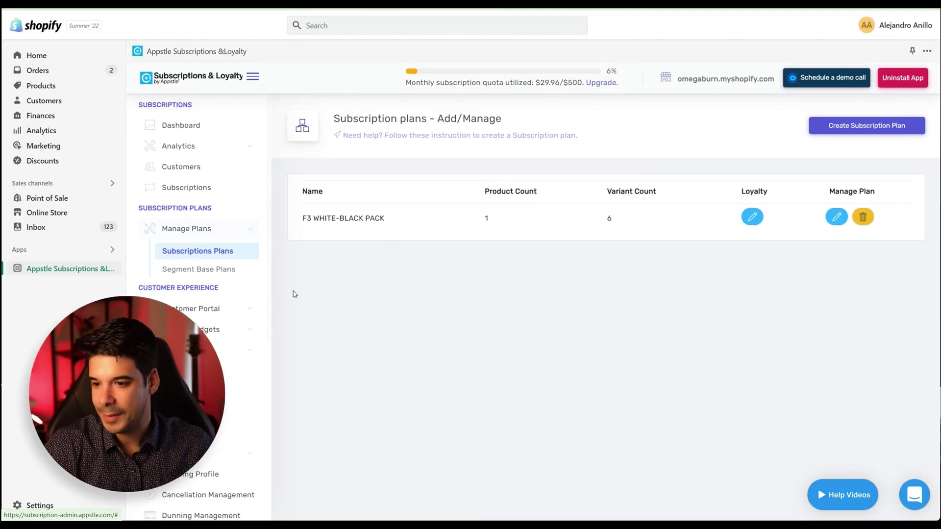
Step: Open the new active monthly subscription from Appstle's Subscriptions list and review it
{"action": "left_click", "coordinate": [188, 187]}
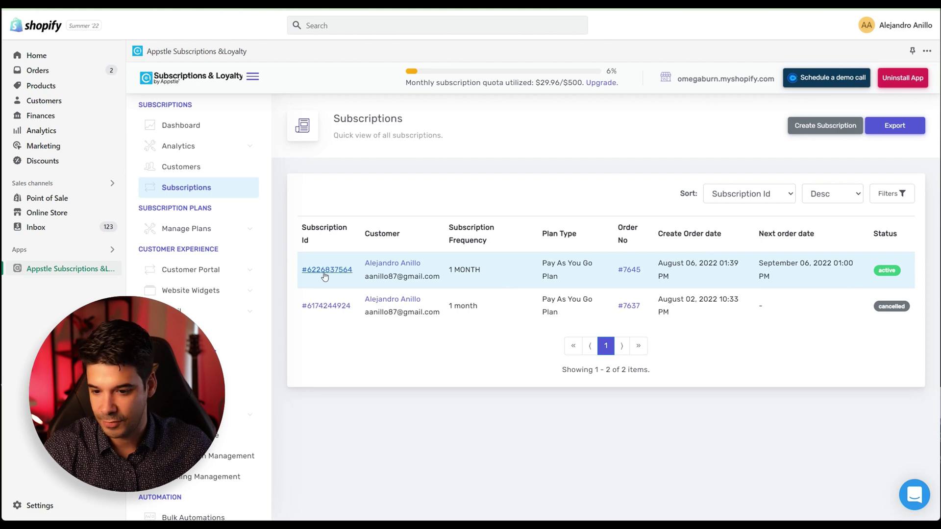
{"action": "left_click", "coordinate": [324, 270]}
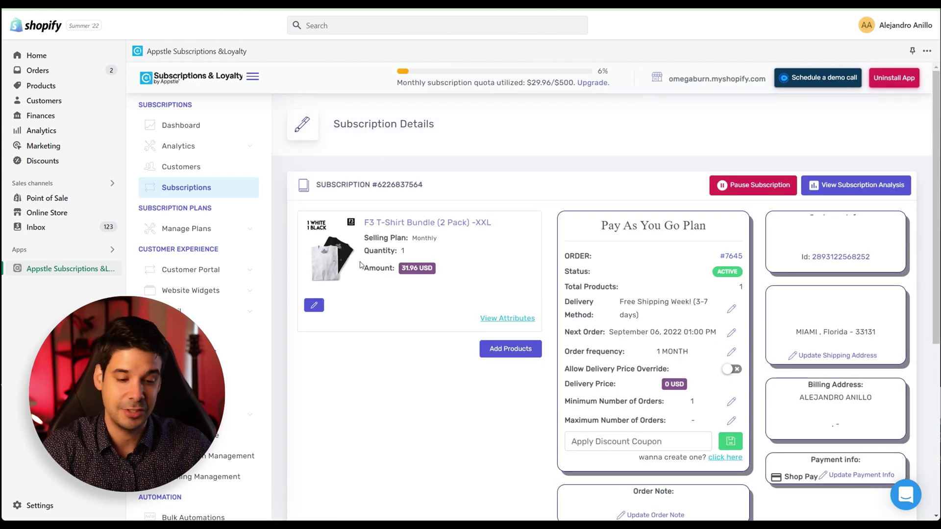
{"action": "scroll", "coordinate": [463, 261], "scroll_direction": "down", "scroll_amount": 1}
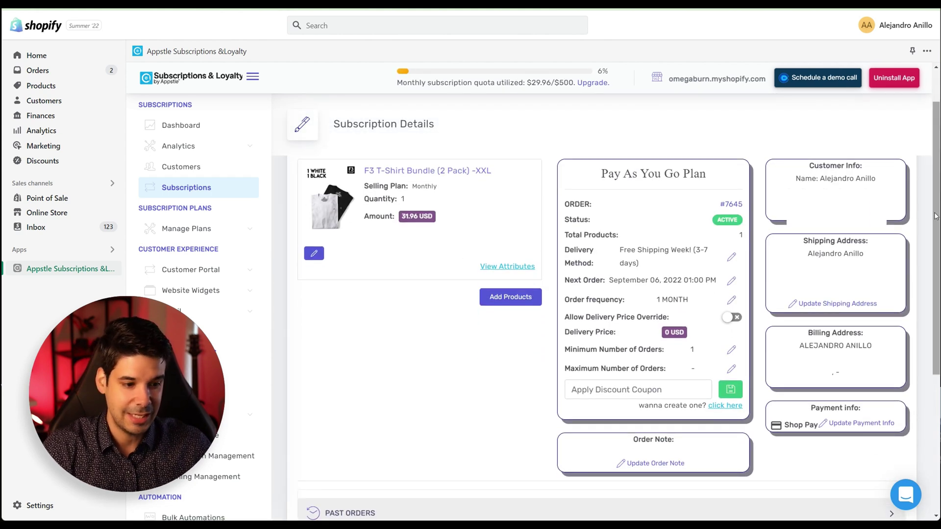
{"action": "scroll", "coordinate": [624, 242], "scroll_direction": "down", "scroll_amount": 1}
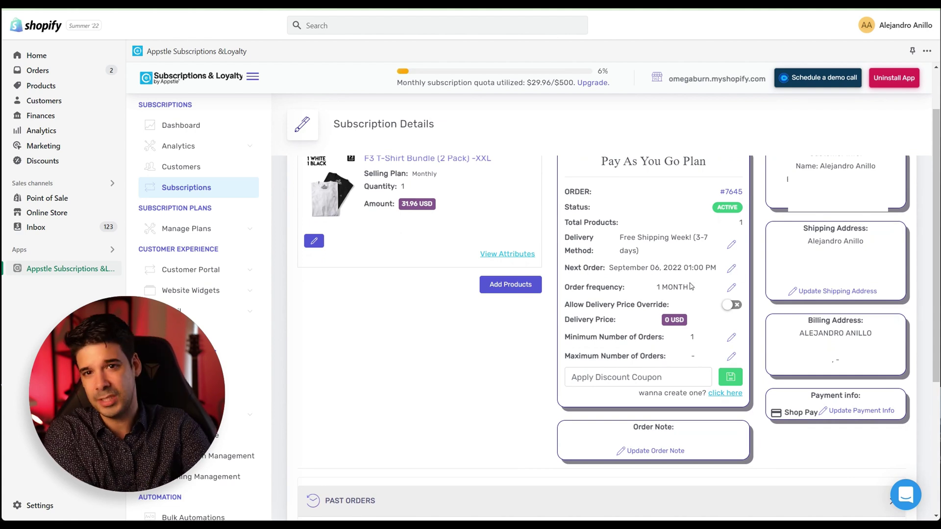
Step: Open the Next Order date for editing, then go to Shopify's Orders list
{"action": "left_click", "coordinate": [731, 269]}
{"action": "scroll", "coordinate": [662, 309], "scroll_direction": "down", "scroll_amount": 2}
{"action": "scroll", "coordinate": [671, 327], "scroll_direction": "up", "scroll_amount": 2}
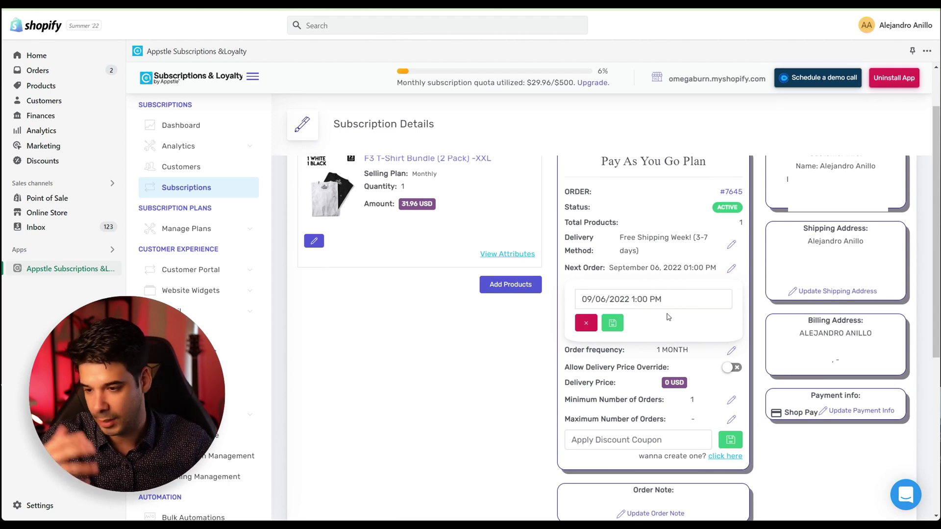
{"action": "left_click", "coordinate": [49, 71]}
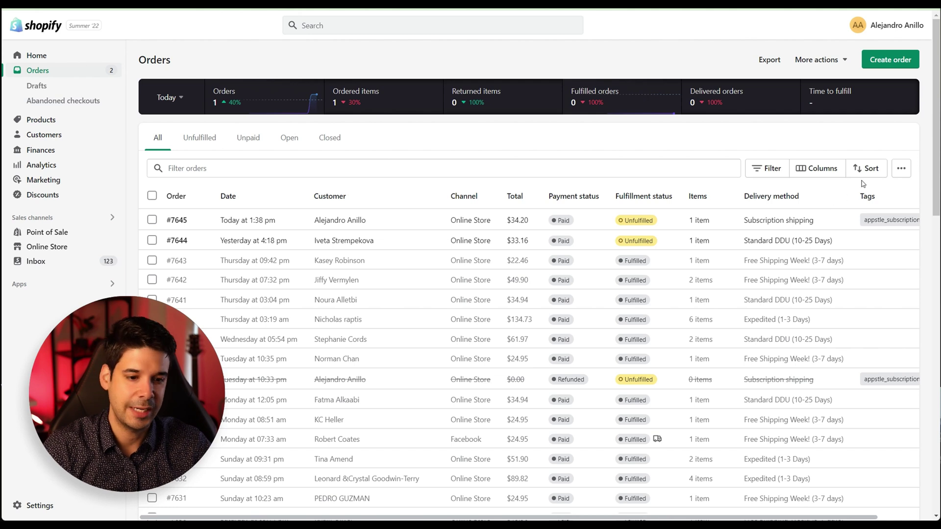
Step: Try and remove a Tagged with filter, open order #7645, and view its subscription
{"action": "left_click", "coordinate": [766, 168]}
{"action": "left_click", "coordinate": [718, 216]}
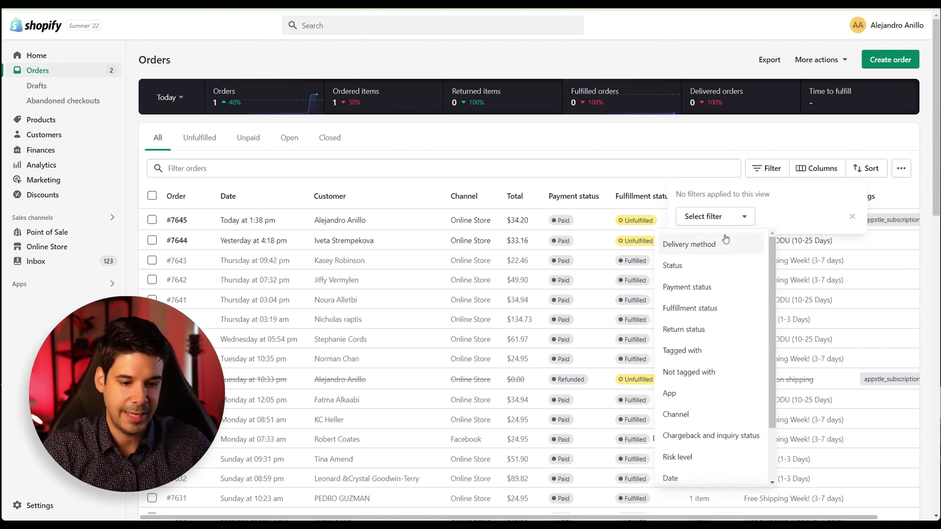
{"action": "left_click", "coordinate": [691, 351]}
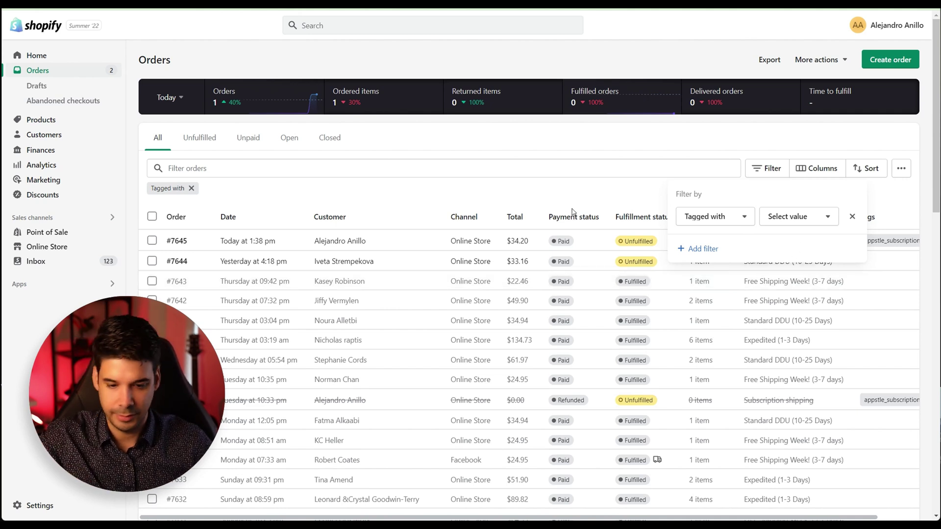
{"action": "left_click", "coordinate": [852, 216]}
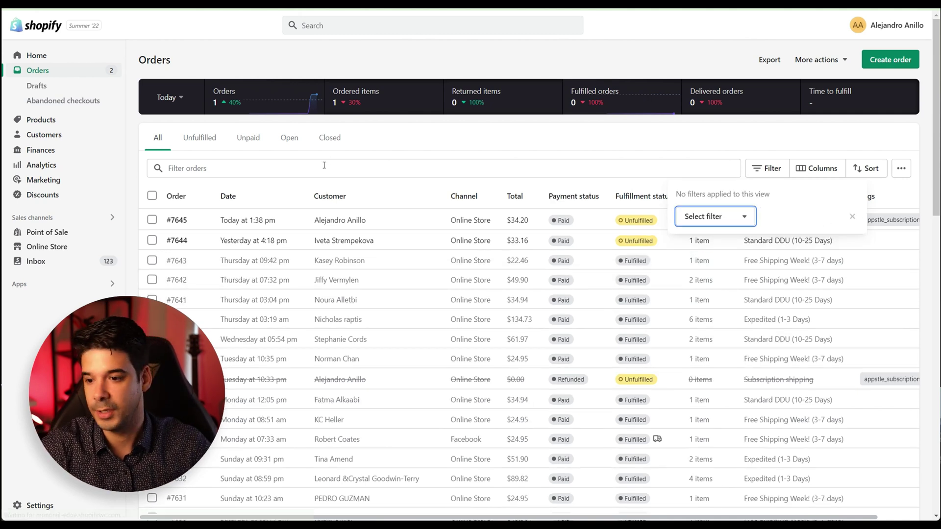
{"action": "left_click", "coordinate": [838, 218]}
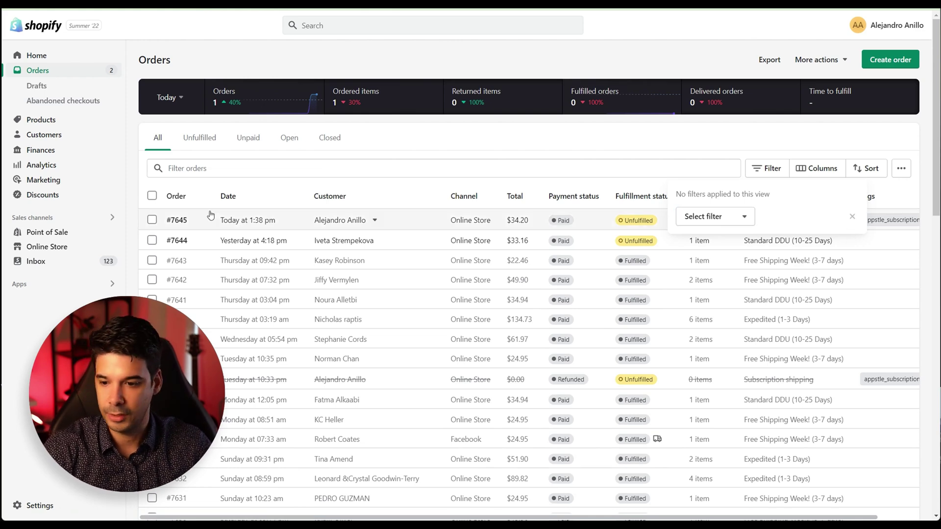
{"action": "left_click", "coordinate": [255, 225]}
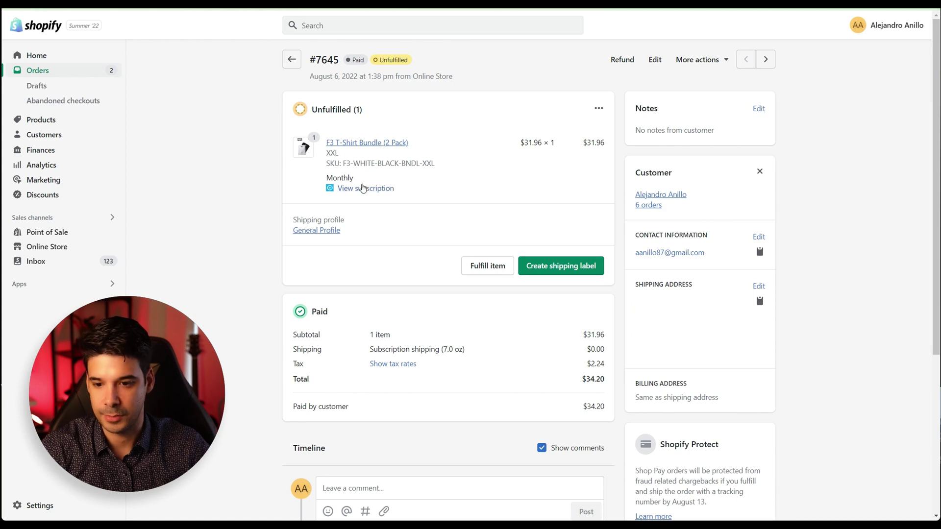
{"action": "left_click", "coordinate": [343, 189]}
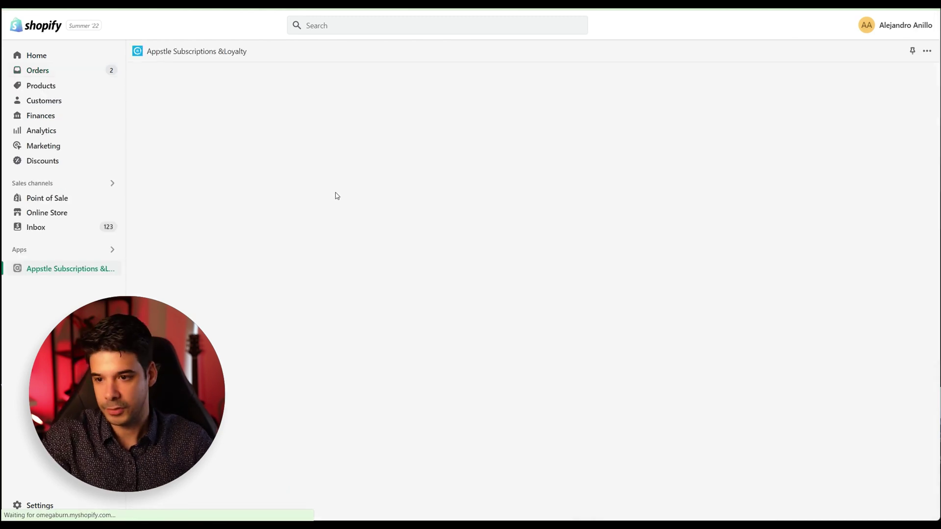